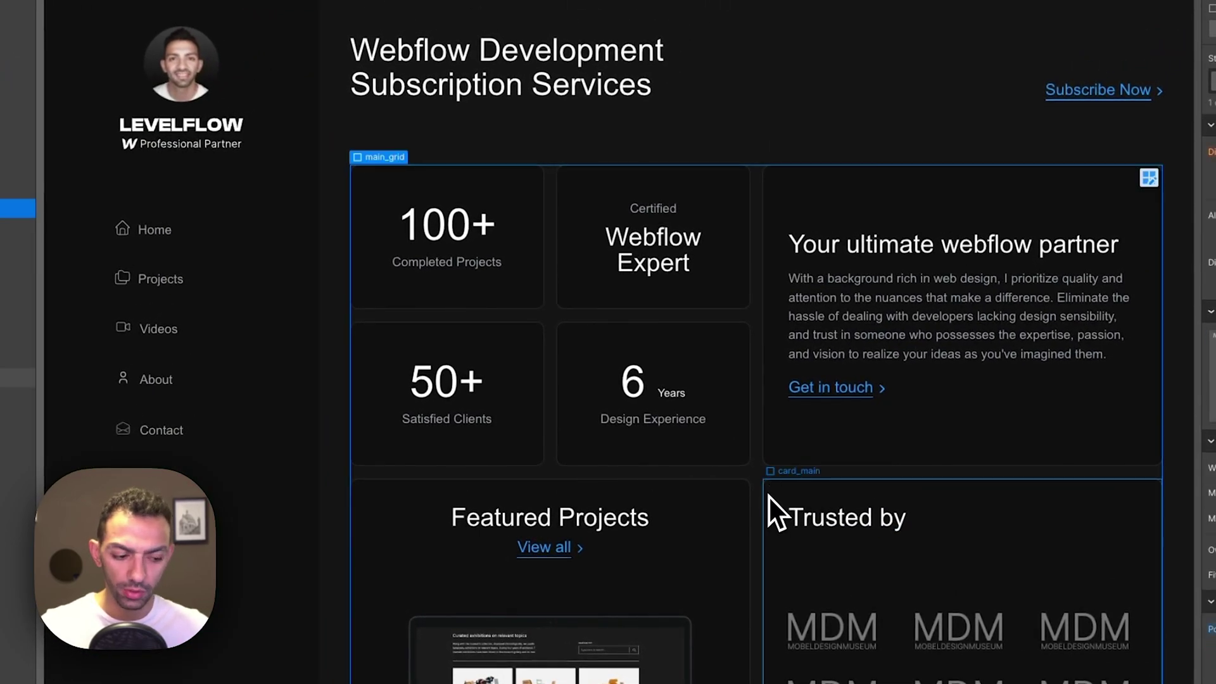
# Preview the Levelflow home page as visitors see it, scroll through it, then exit preview.
pyautogui.click(617, 154)
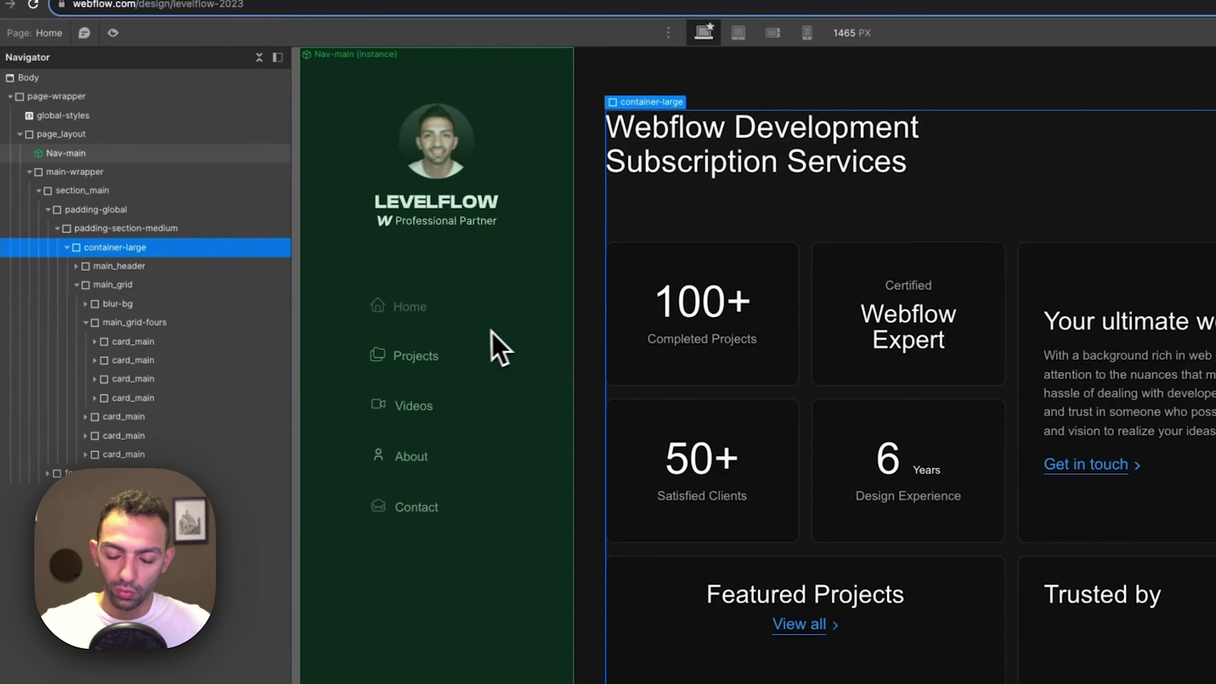
pyautogui.click(595, 349)
pyautogui.click(116, 33)
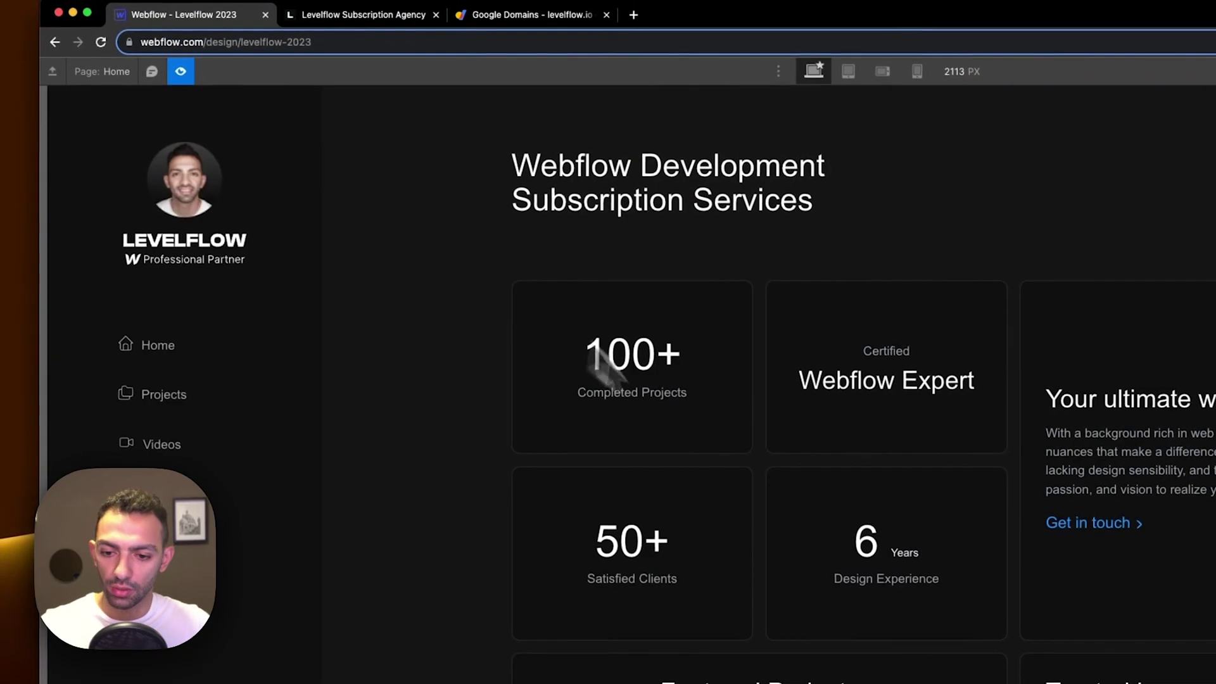
pyautogui.scroll(-3, 786, 440)
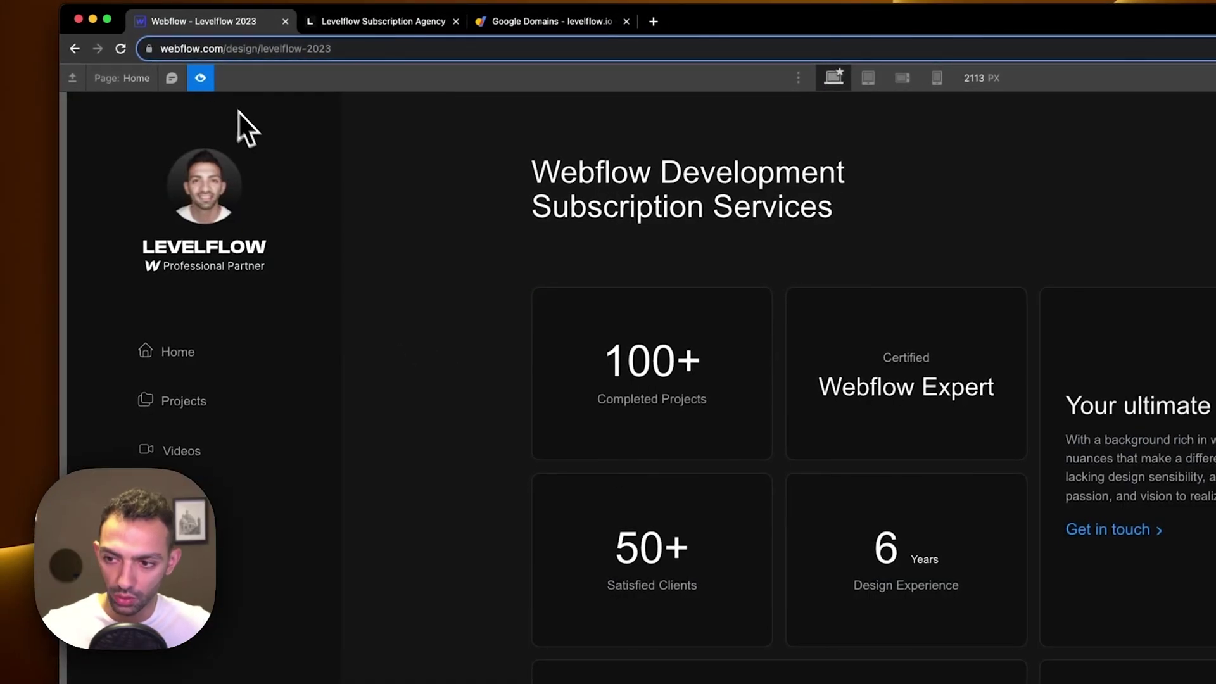
pyautogui.click(198, 76)
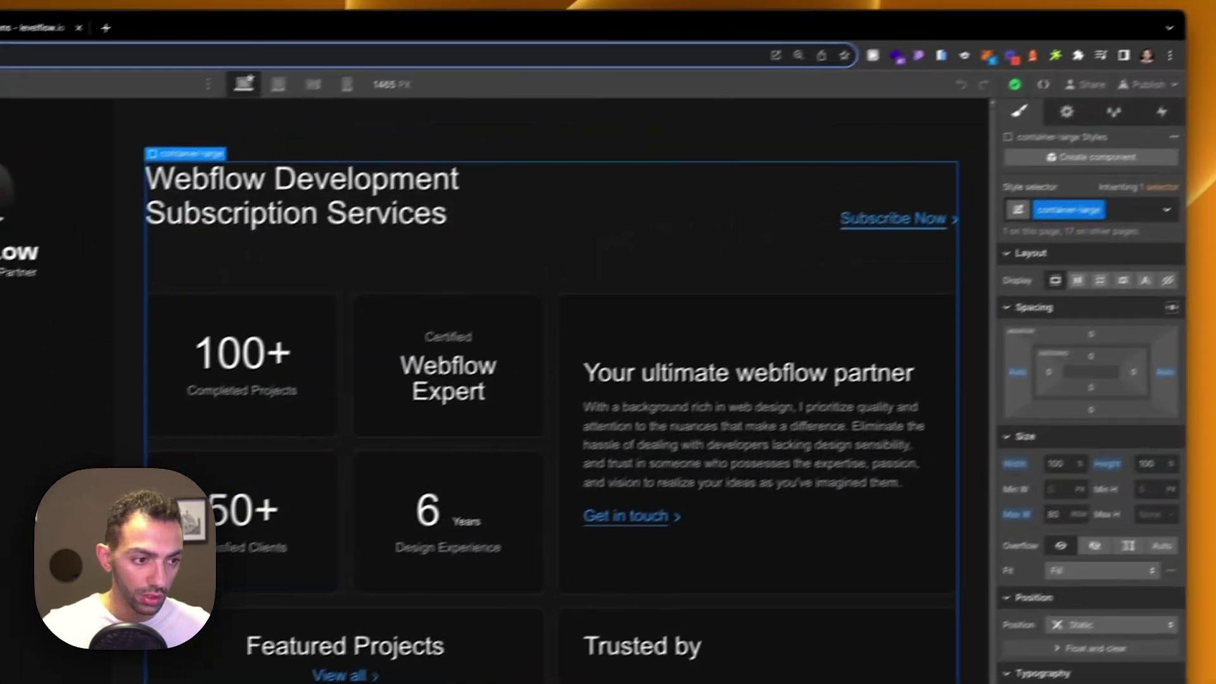
# Check the Publish dropdown's destinations, then go to Site settings from the main menu.
pyautogui.click(1103, 104)
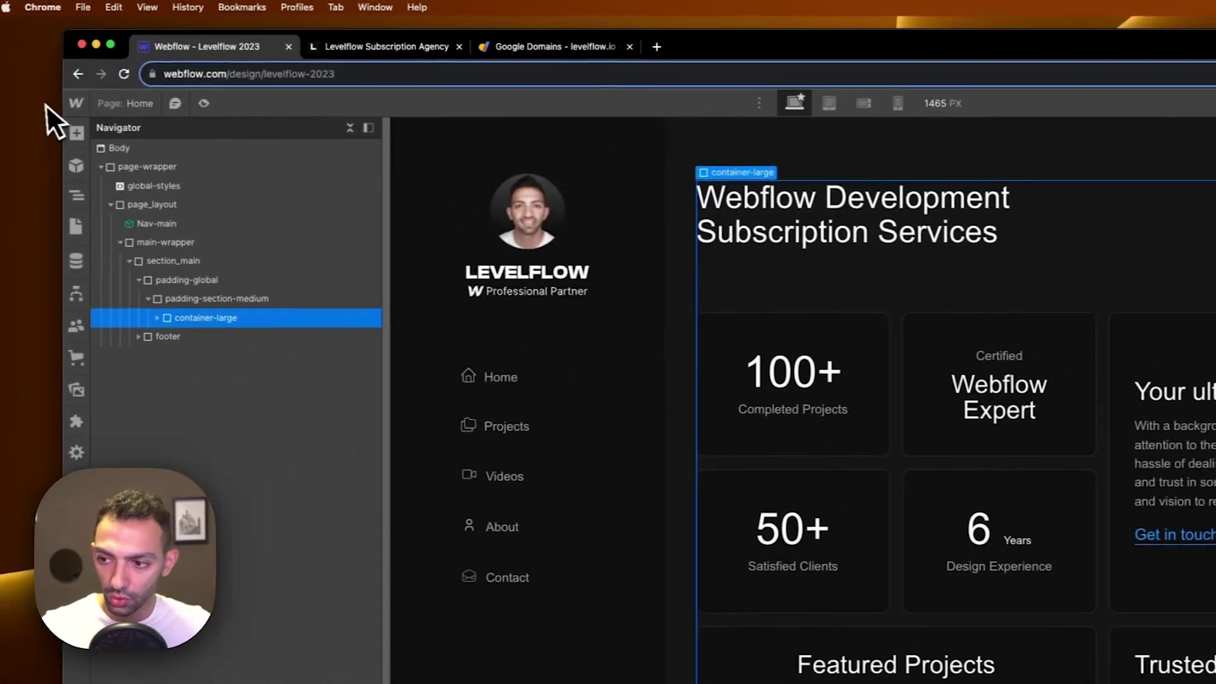
pyautogui.click(76, 102)
pyautogui.click(134, 159)
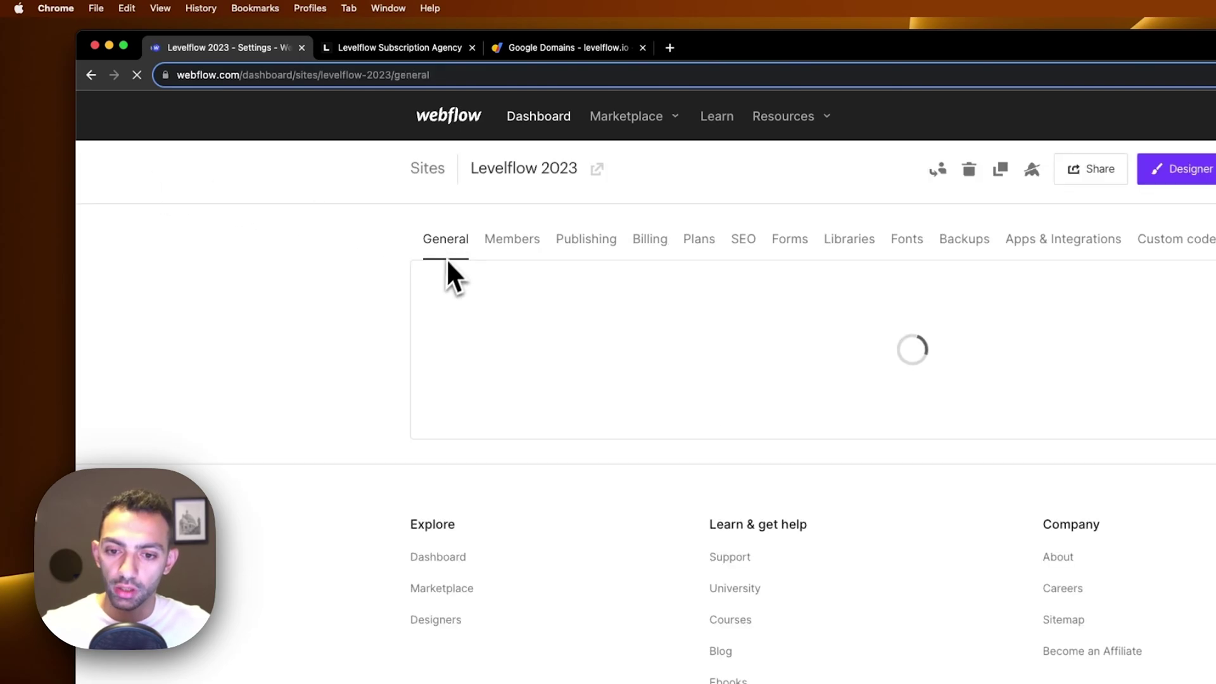
# Show the Publishing tab with the levelflow-2023 staging domain and the empty Production domains section.
pyautogui.click(574, 250)
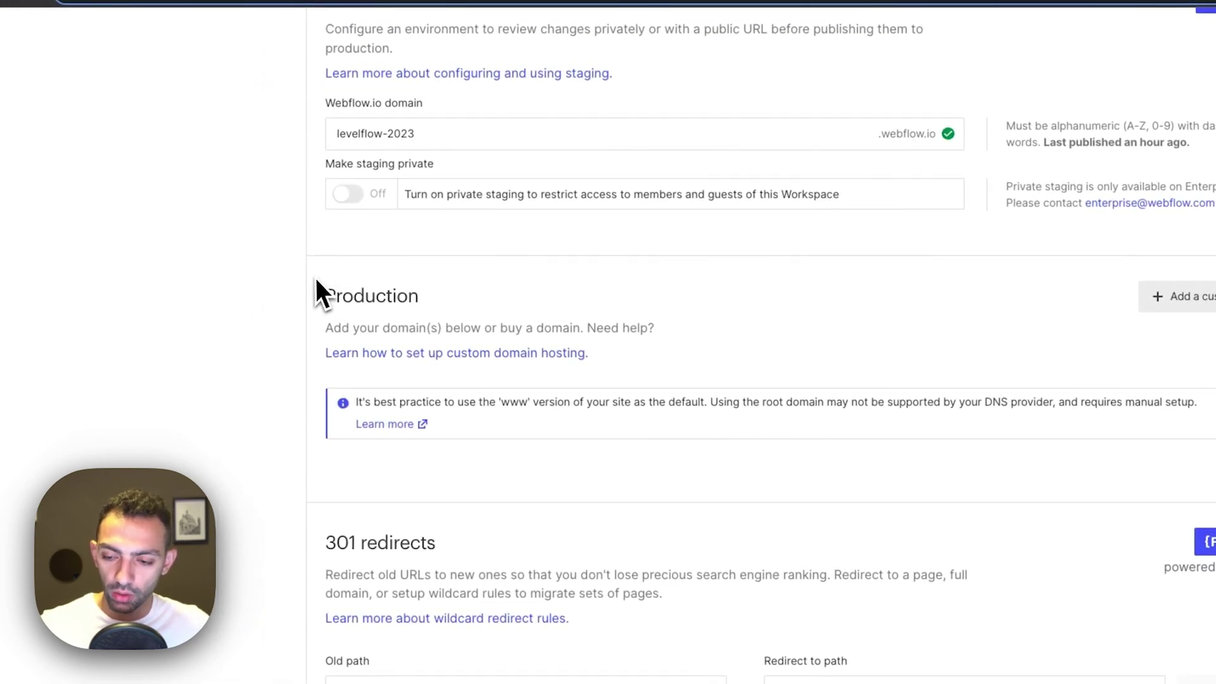
pyautogui.click(451, 302)
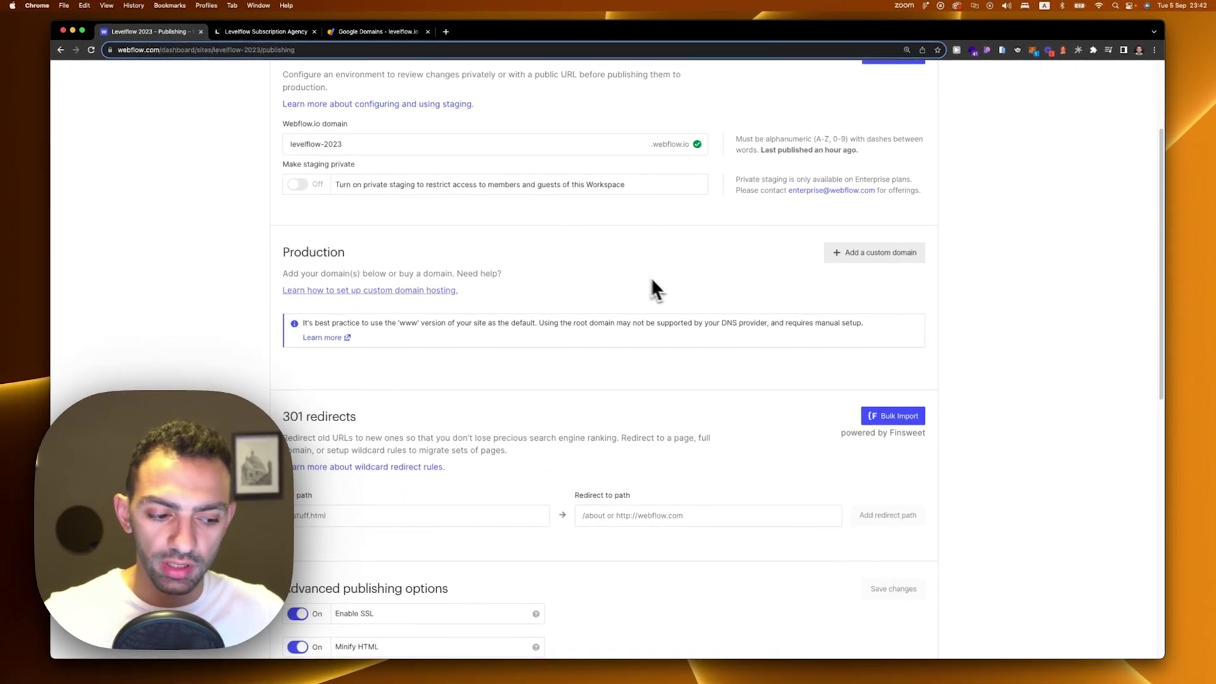
# Add levelflow.io through Add a custom domain > Add existing domain.
pyautogui.click(868, 259)
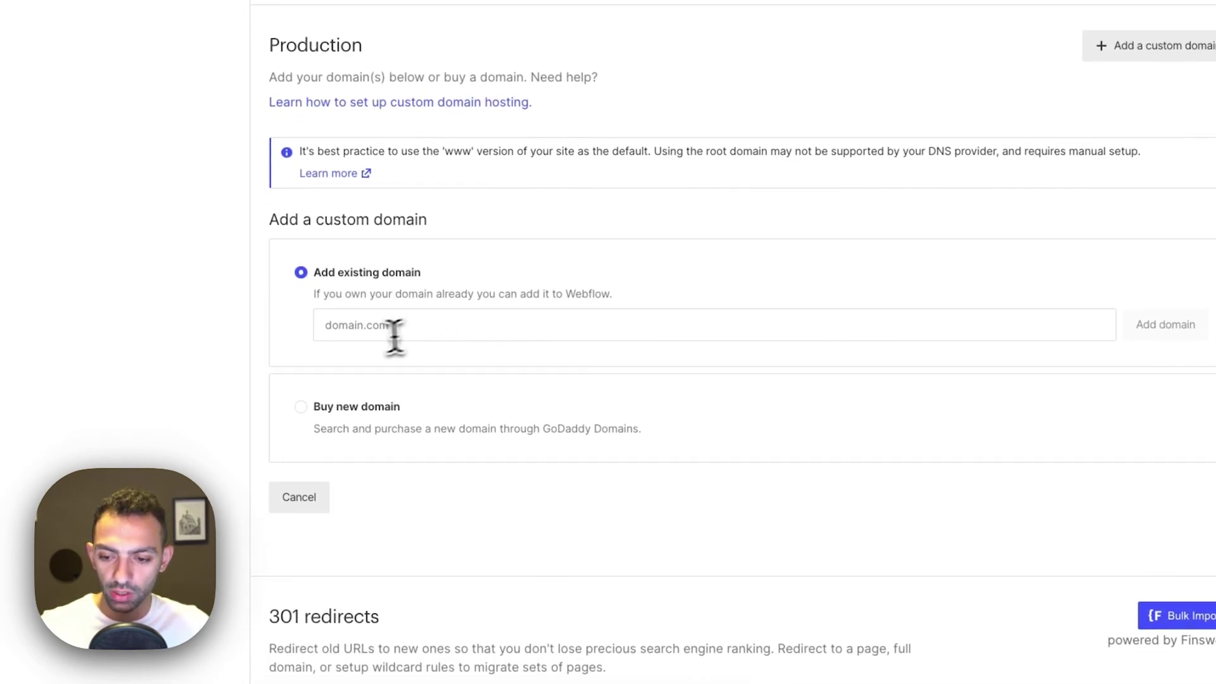
pyautogui.click(372, 326)
pyautogui.click(761, 280)
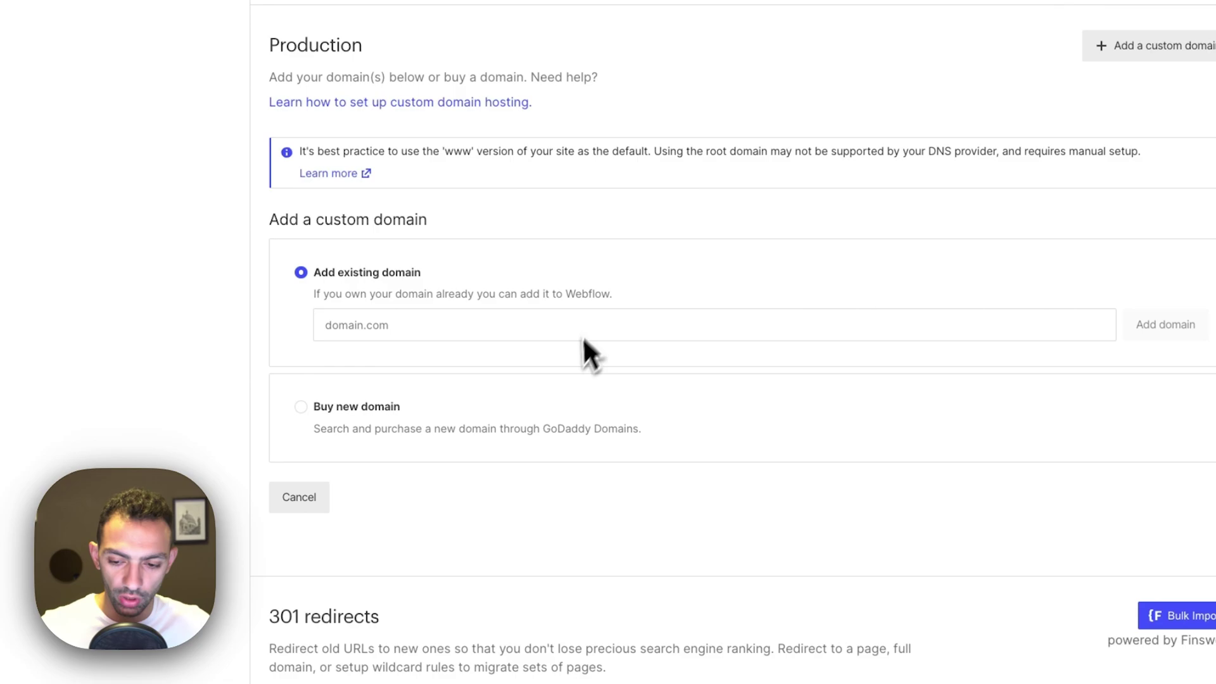
pyautogui.click(389, 407)
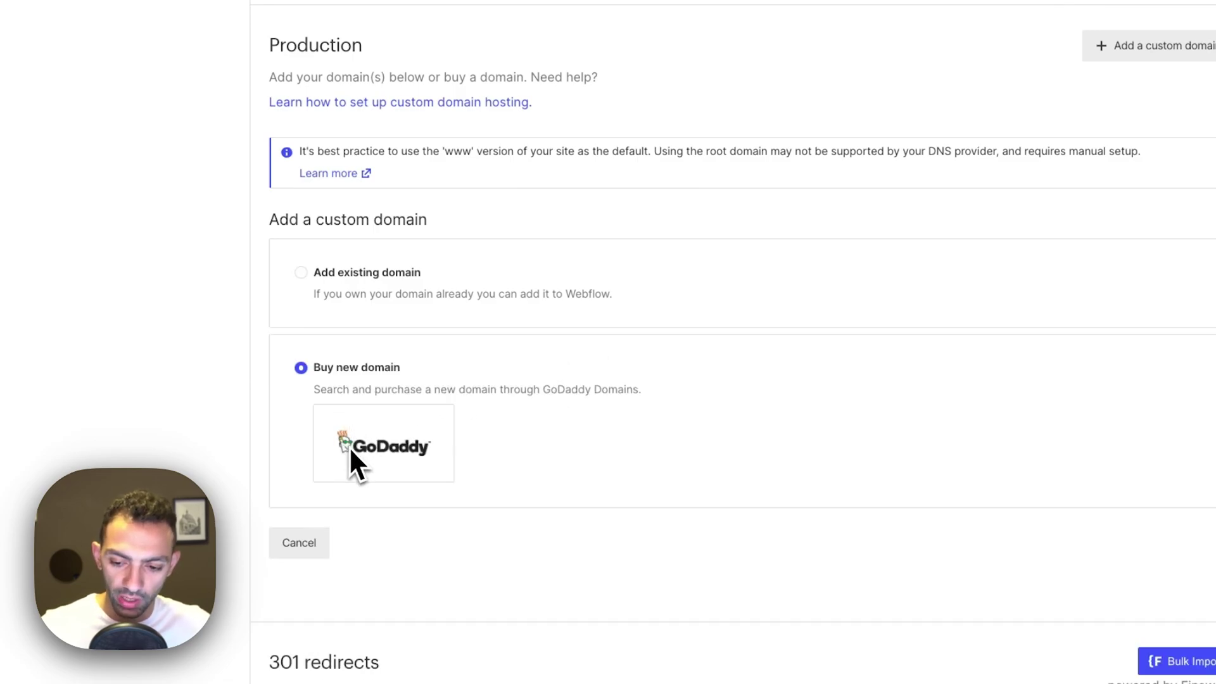
pyautogui.click(328, 272)
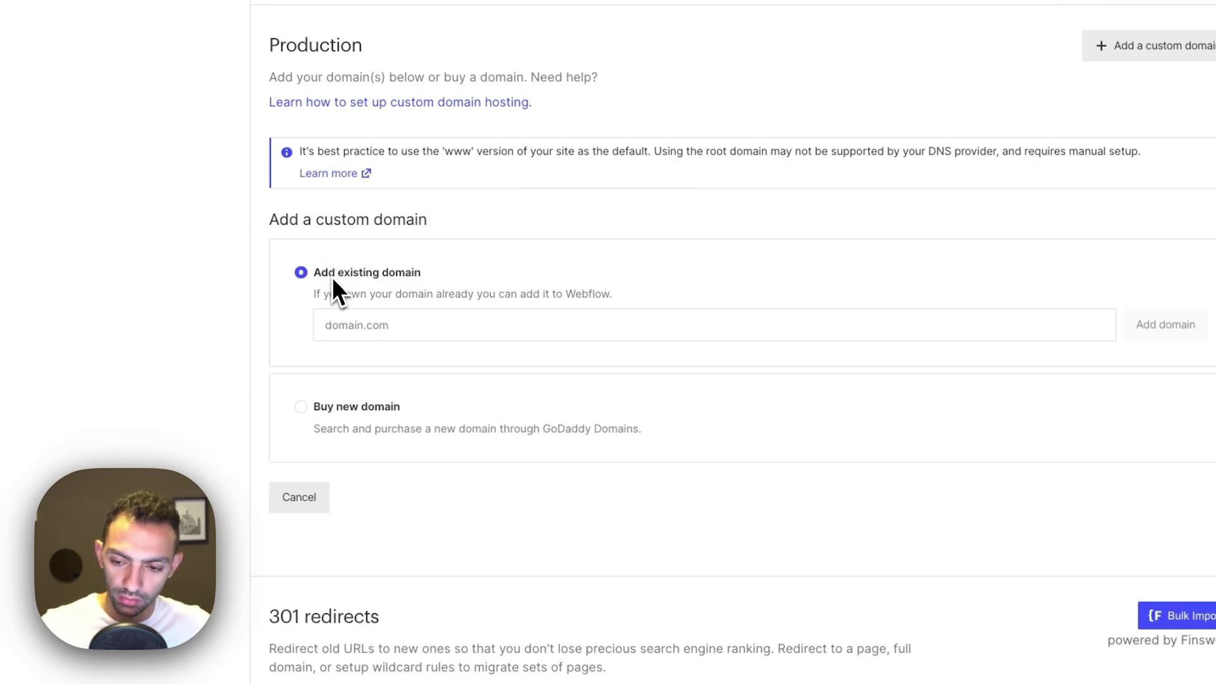
pyautogui.click(451, 328)
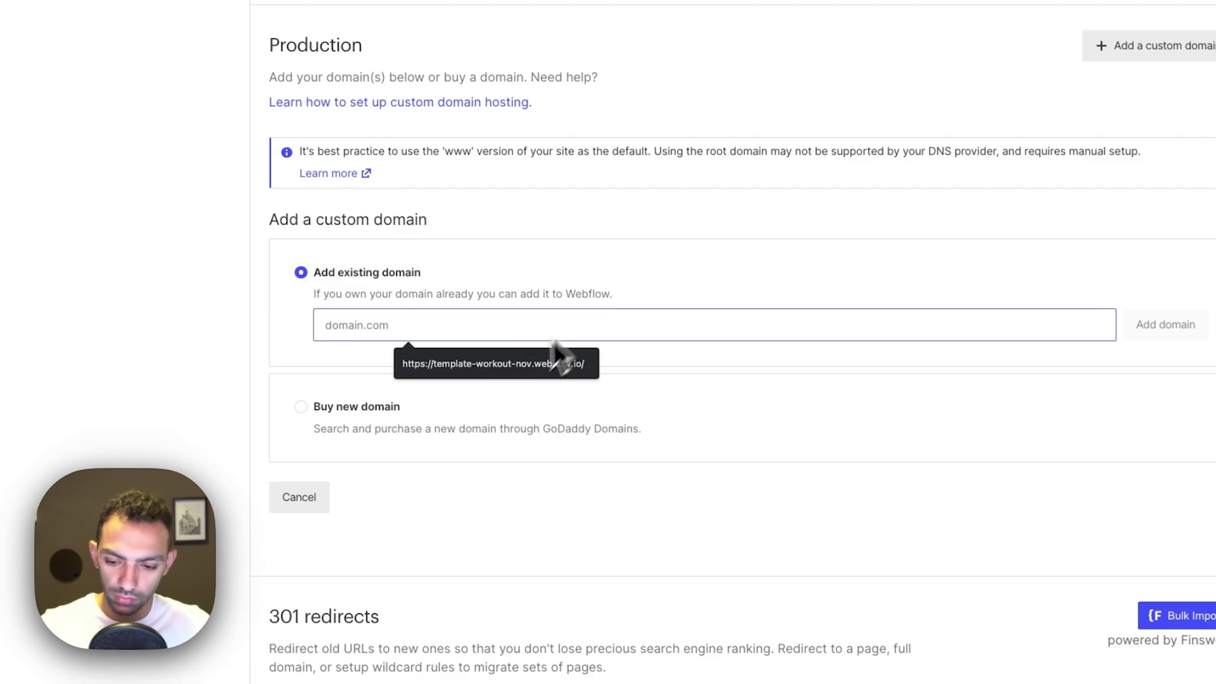
pyautogui.click(366, 428)
pyautogui.click(363, 278)
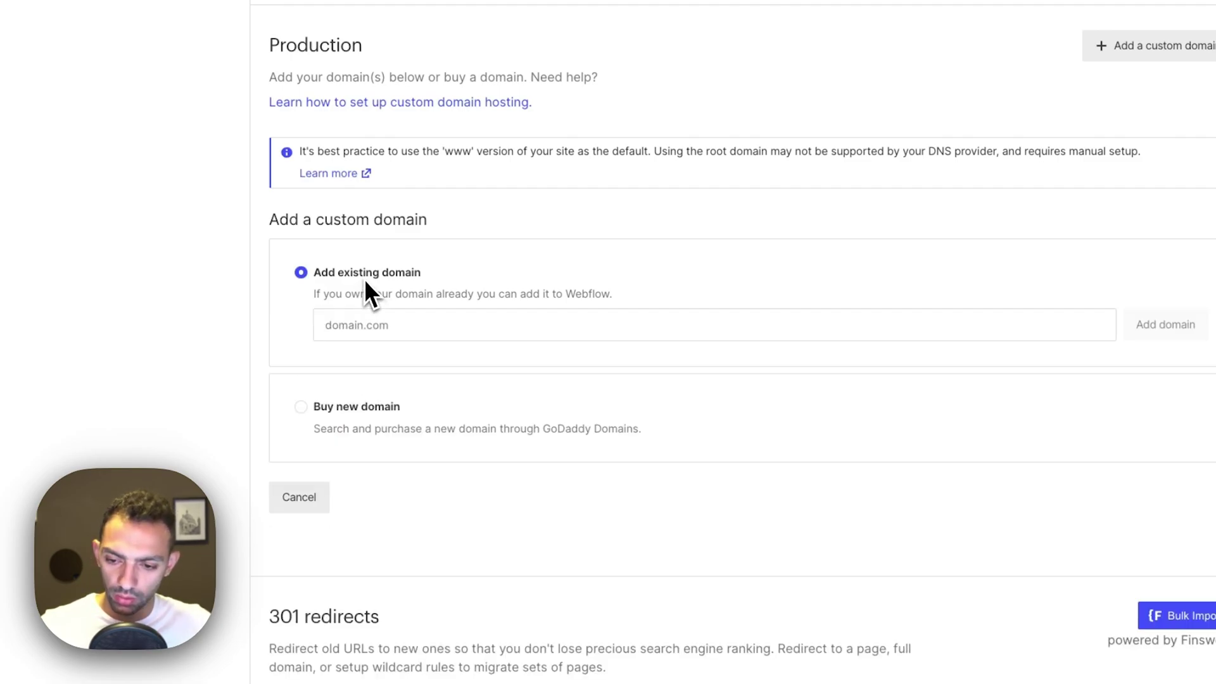
pyautogui.click(382, 325)
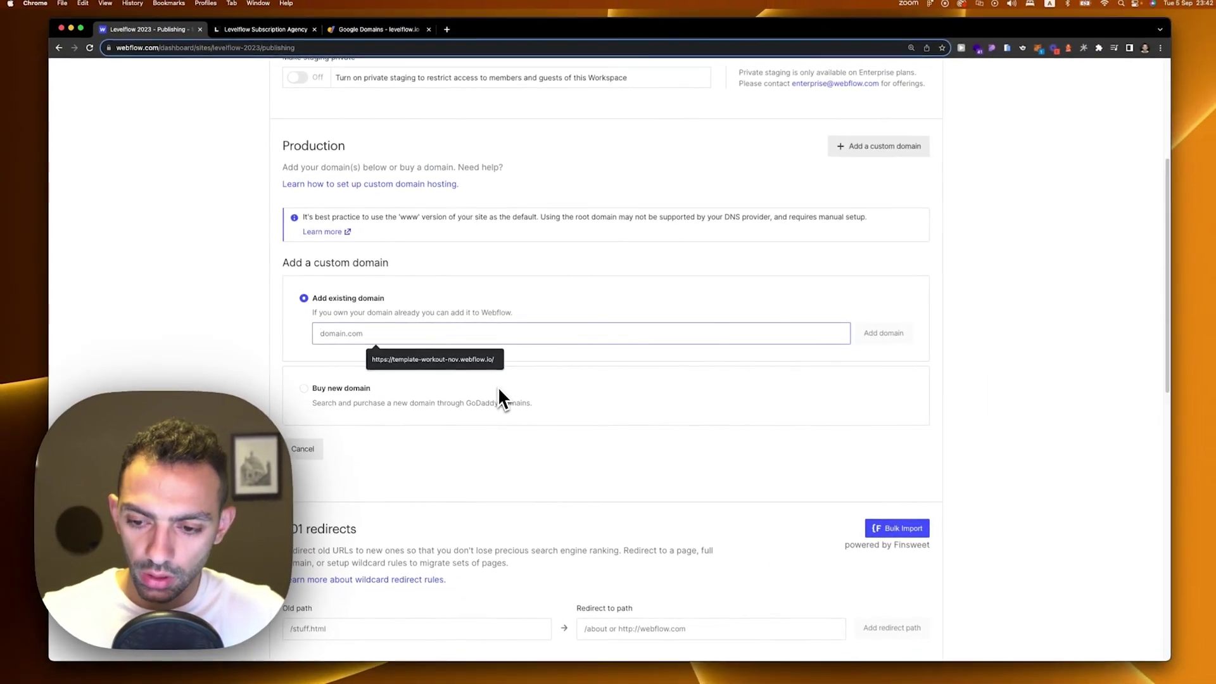
pyautogui.write('level')
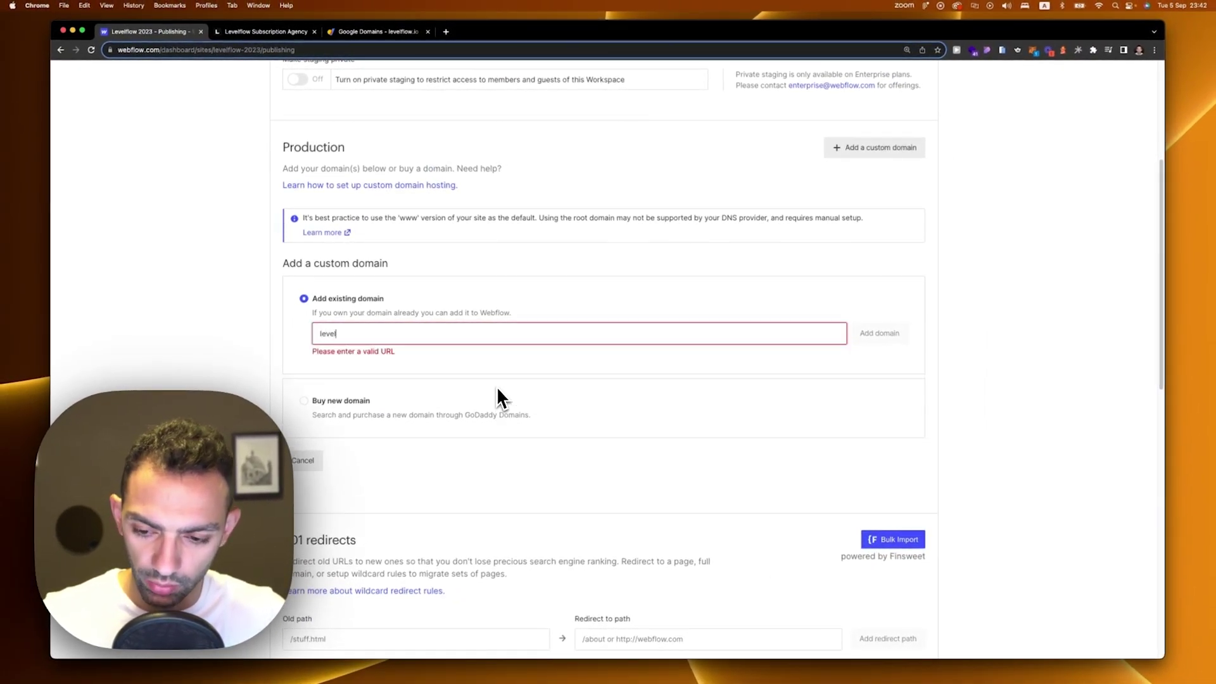
pyautogui.write('flow.io')
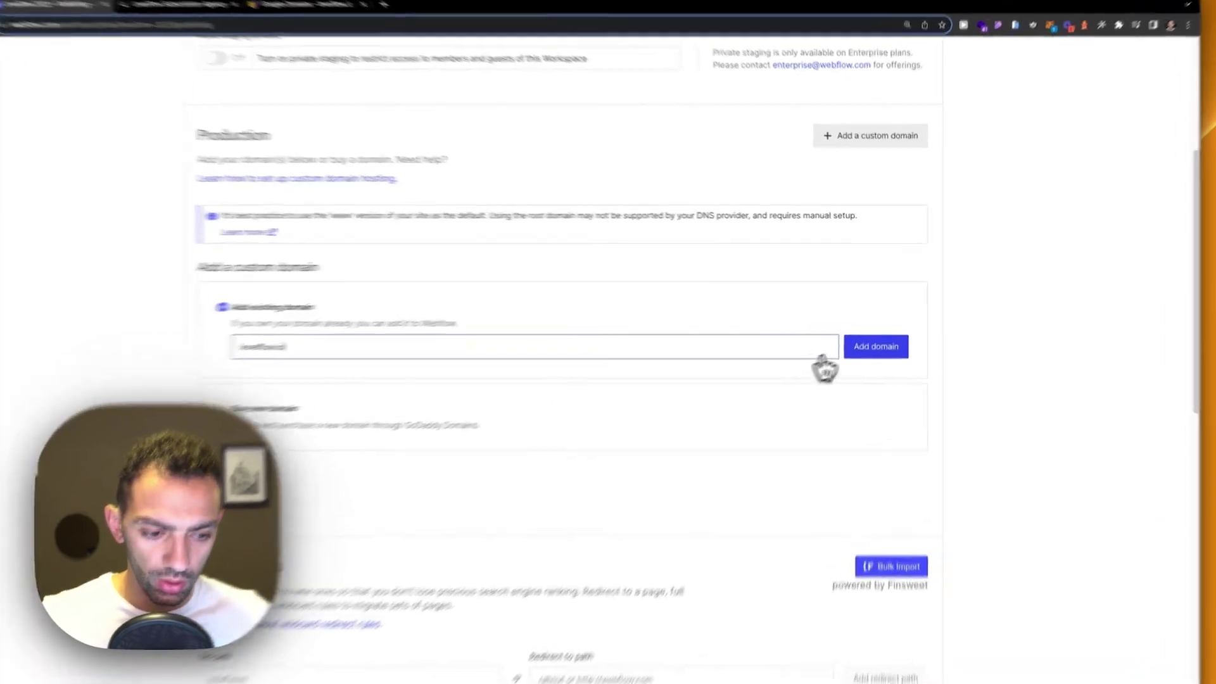
pyautogui.click(859, 348)
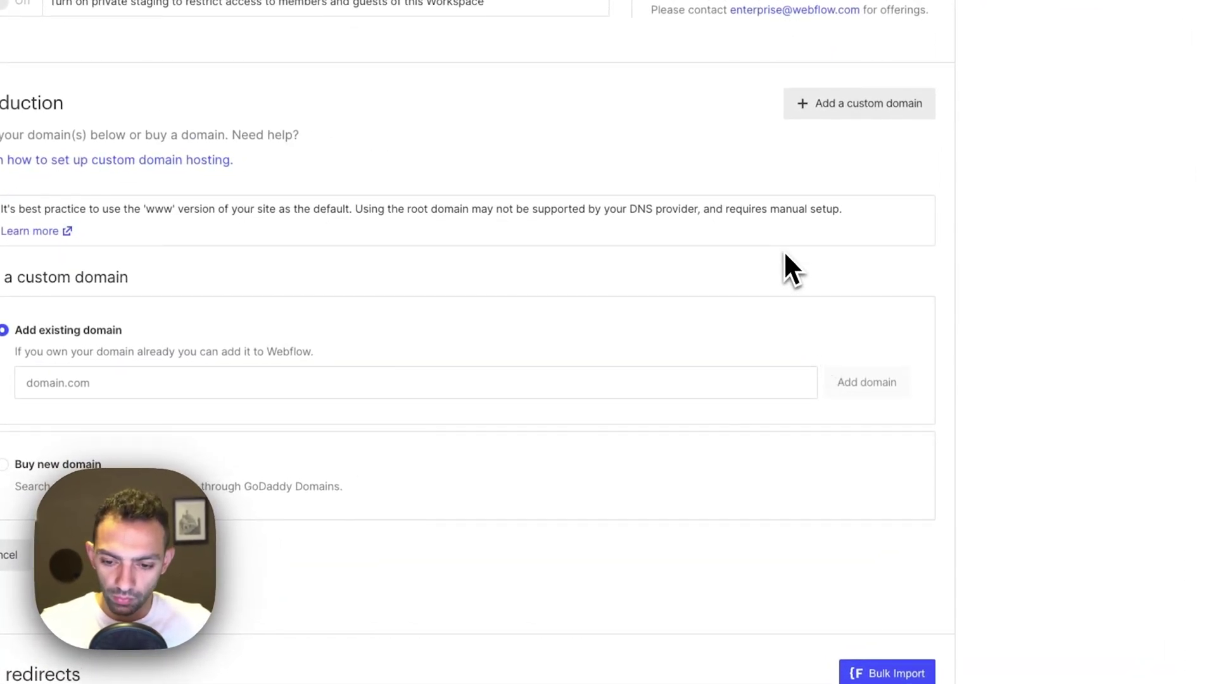
# Expand both domains' Resolve issues panels to read their A and CNAME records, then switch to Google Domains.
pyautogui.scroll(-3, 472, 406)
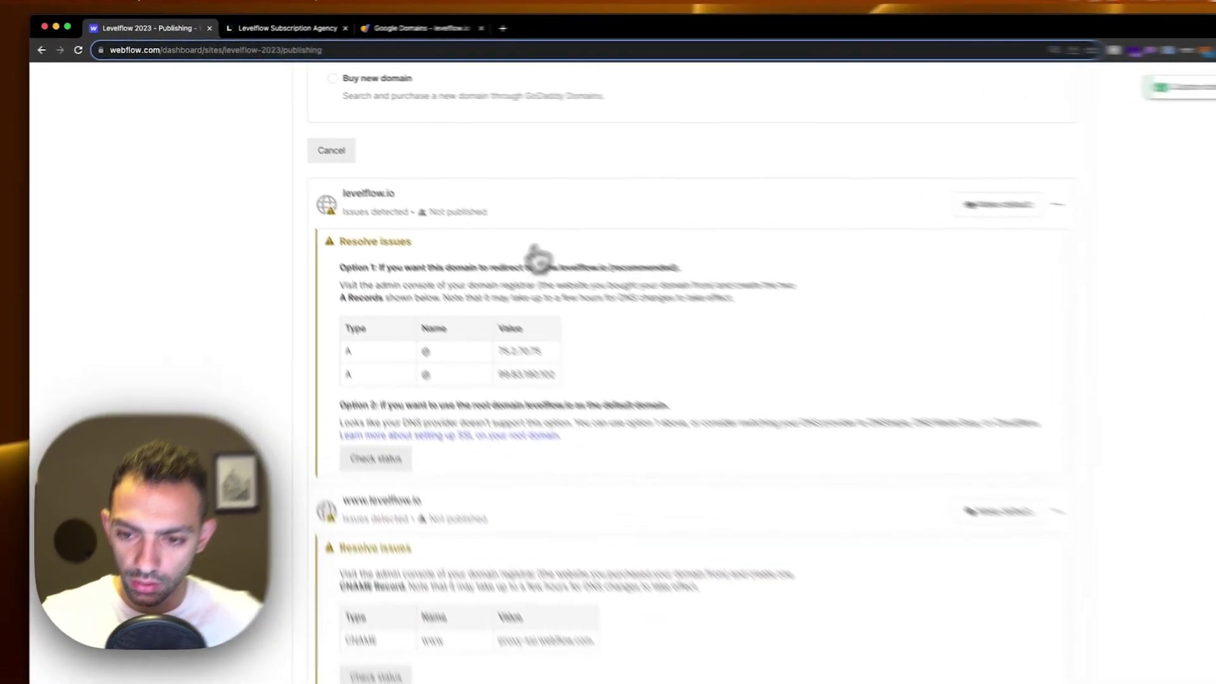
pyautogui.click(476, 333)
pyautogui.click(436, 580)
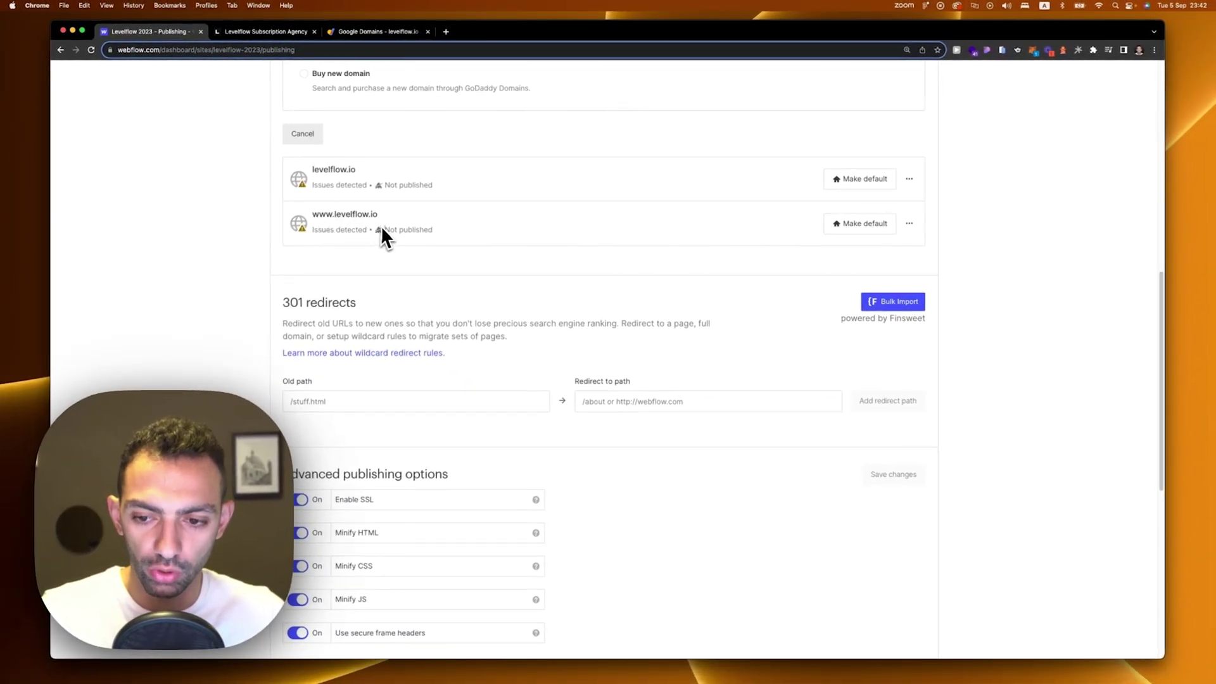
pyautogui.click(532, 190)
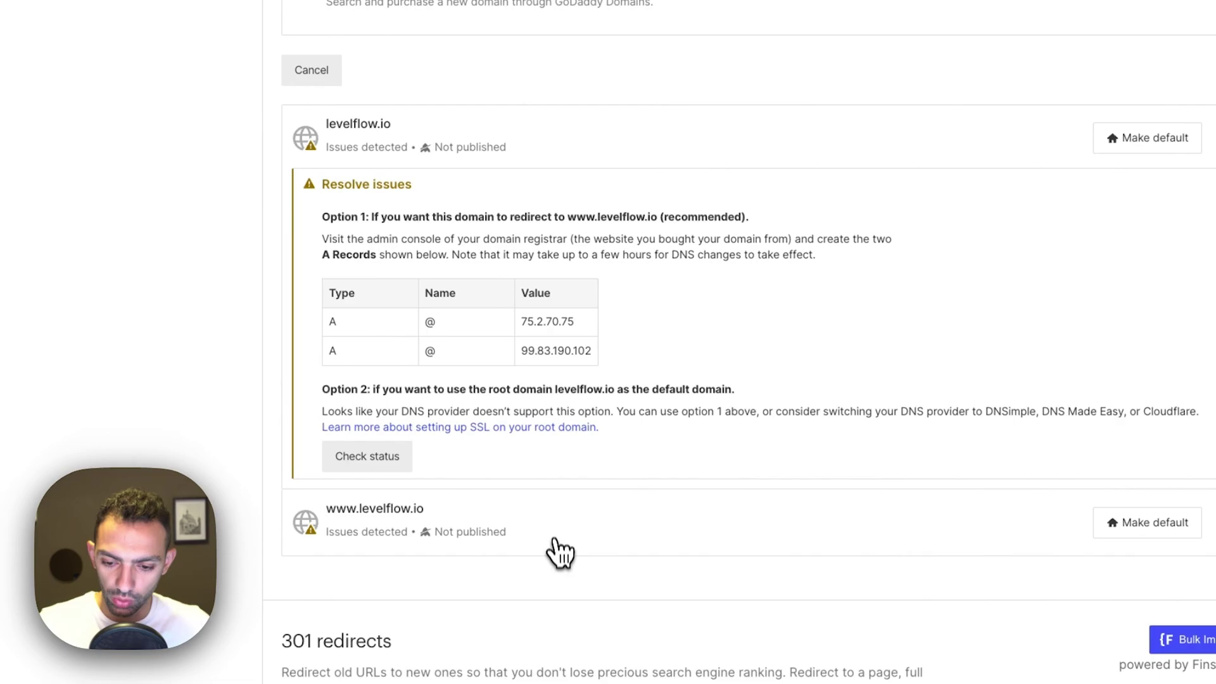
pyautogui.click(474, 225)
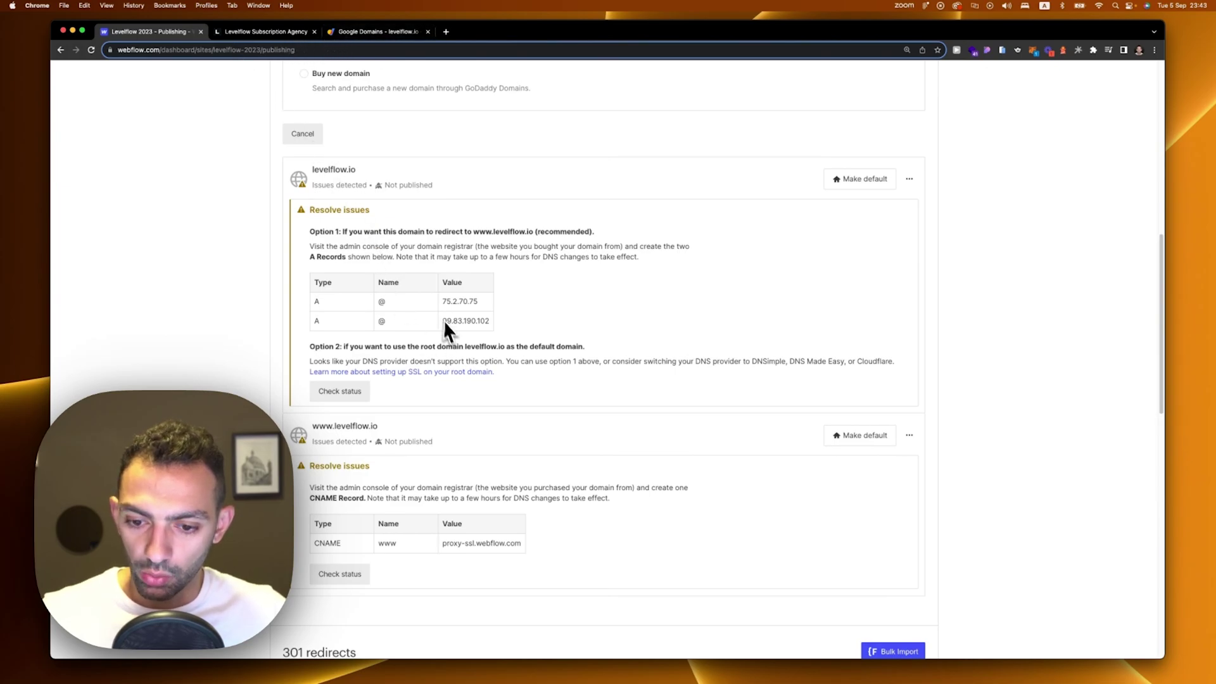
pyautogui.click(374, 31)
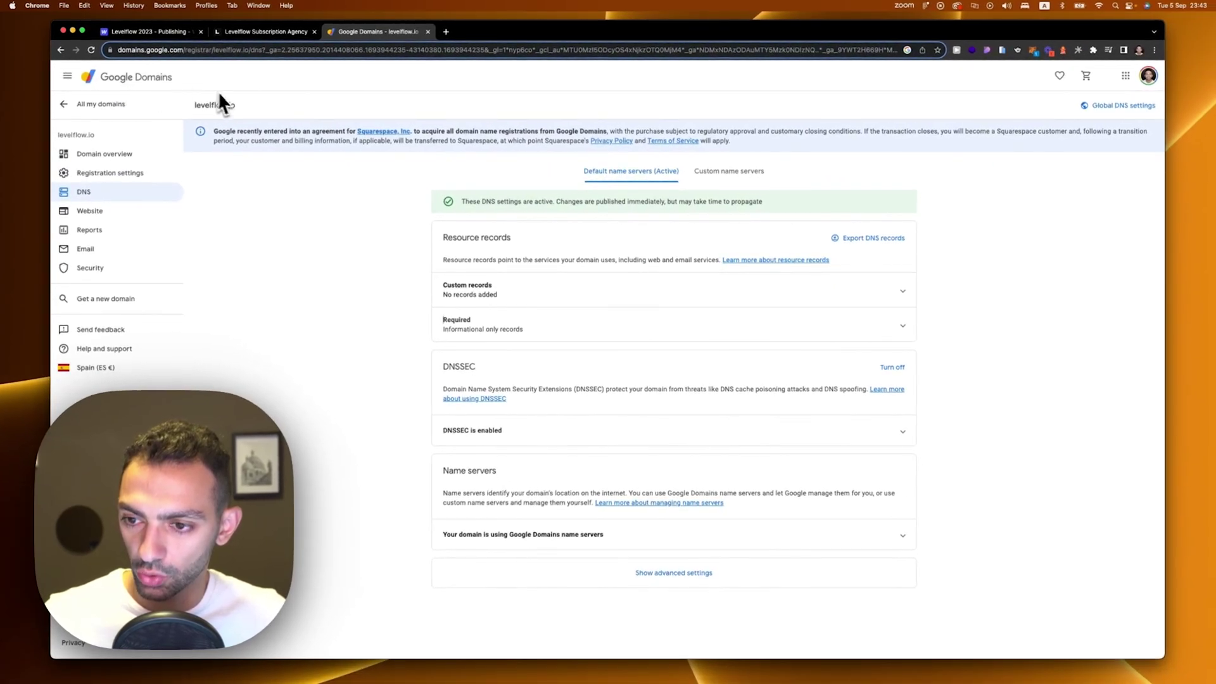
# Expand the Custom records row to get a blank record with TTL 3600 for levelflow.io.
pyautogui.moveTo(244, 108); pyautogui.dragTo(194, 106)
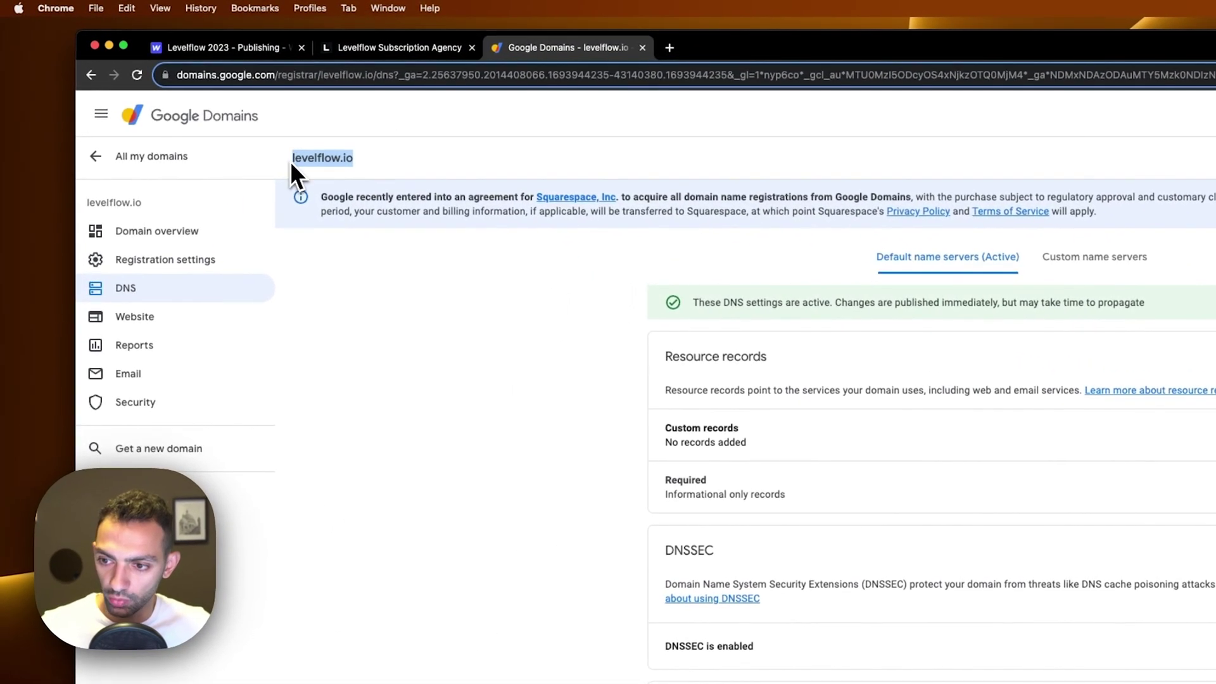
pyautogui.moveTo(340, 158); pyautogui.dragTo(298, 159)
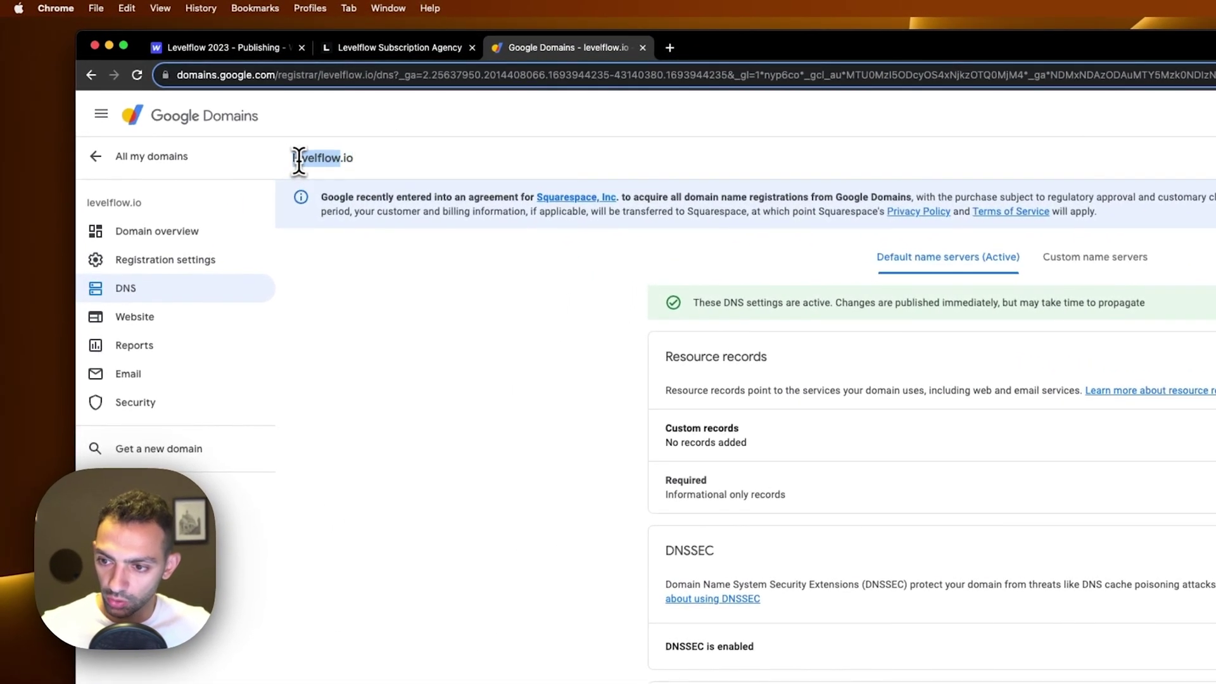
pyautogui.click(330, 177)
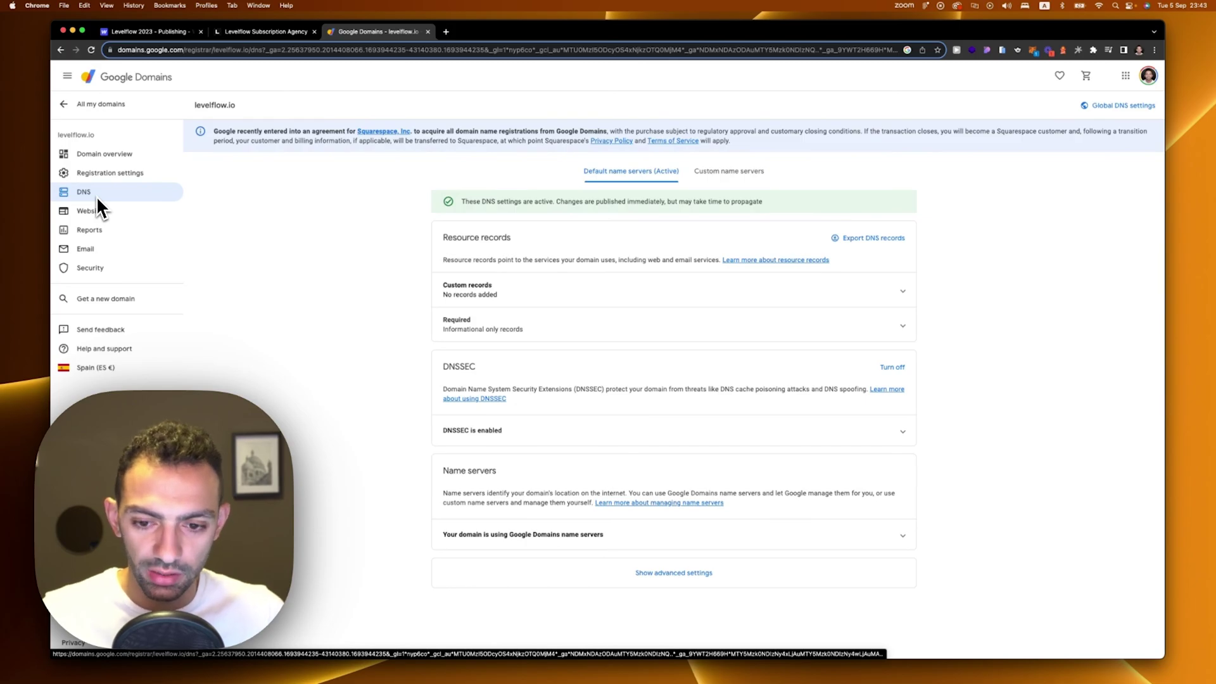
pyautogui.doubleClick(487, 238)
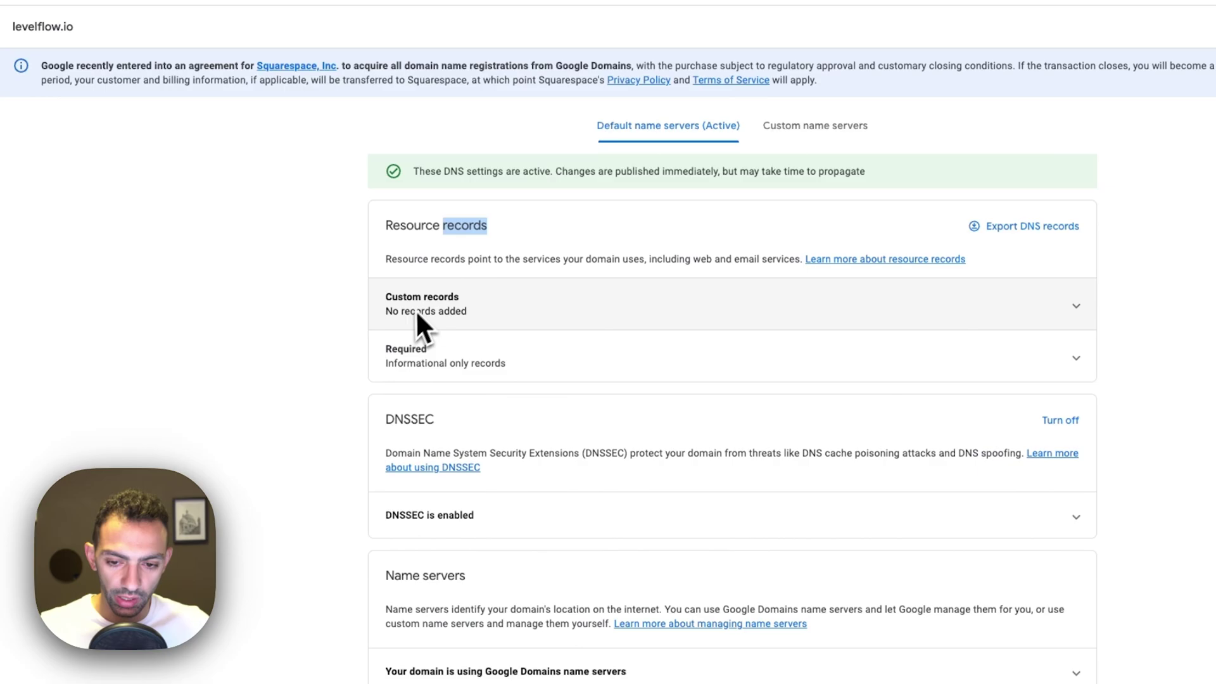
pyautogui.click(325, 348)
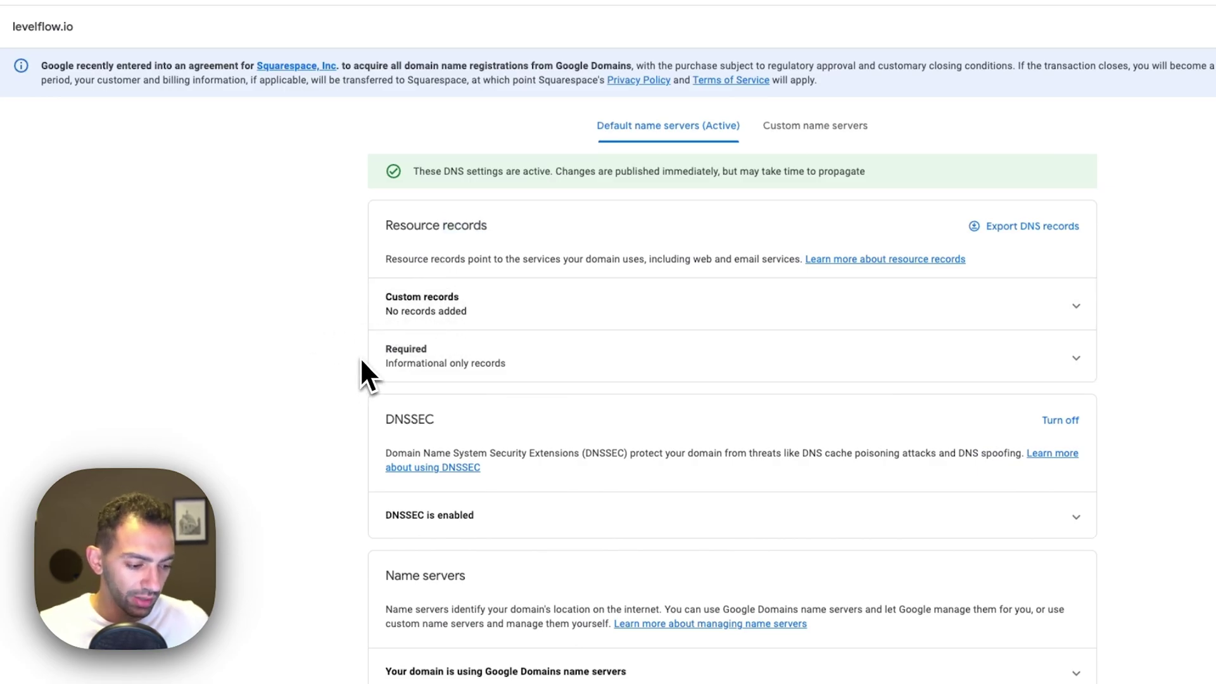
pyautogui.click(516, 305)
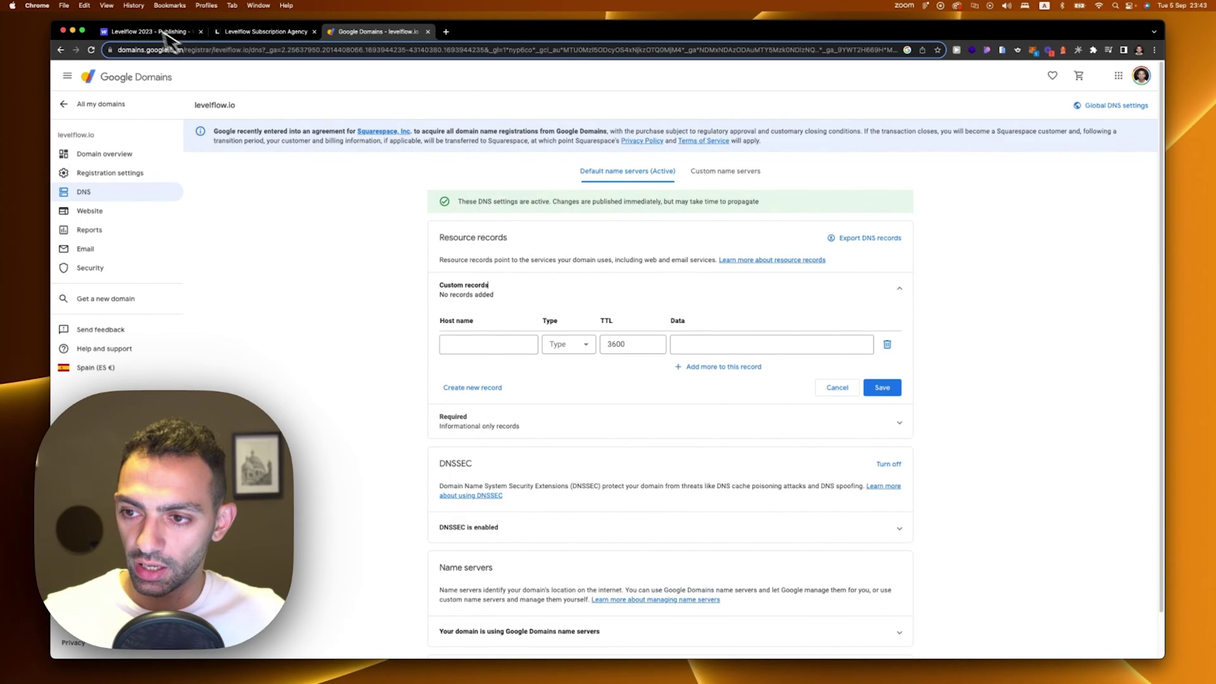
# Back in Webflow, copy 75.2.70.75 from levelflow.io's A Records table.
pyautogui.click(158, 32)
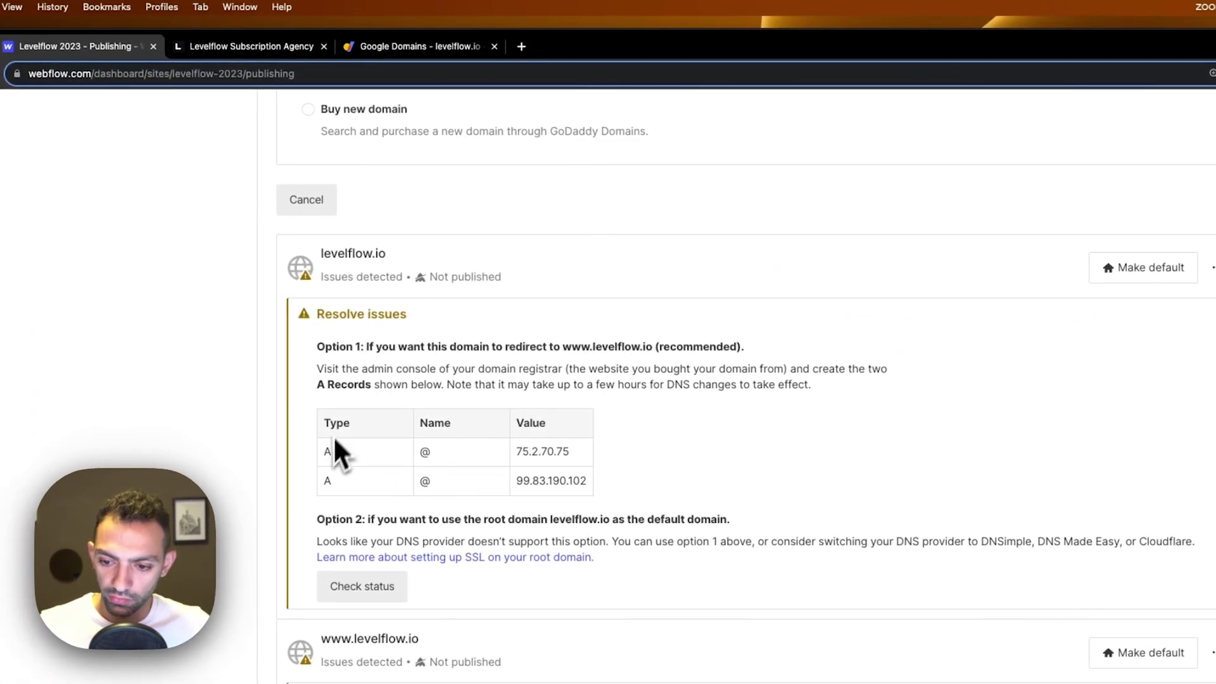
pyautogui.click(319, 454)
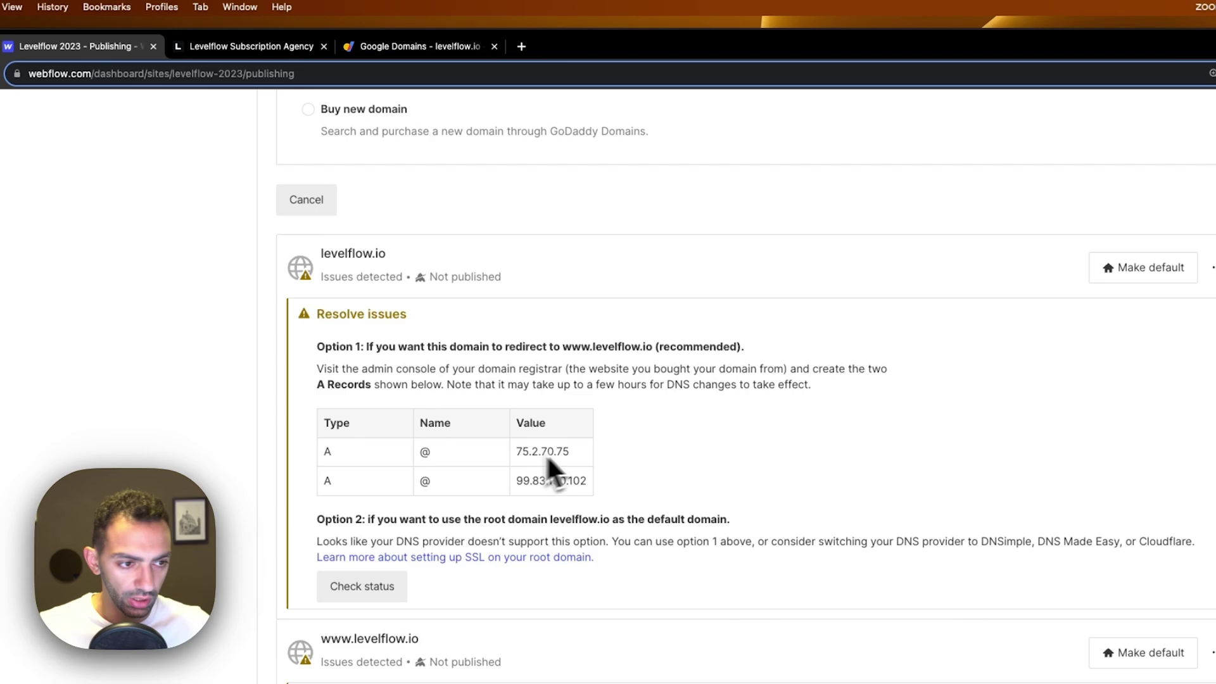
pyautogui.click(548, 468)
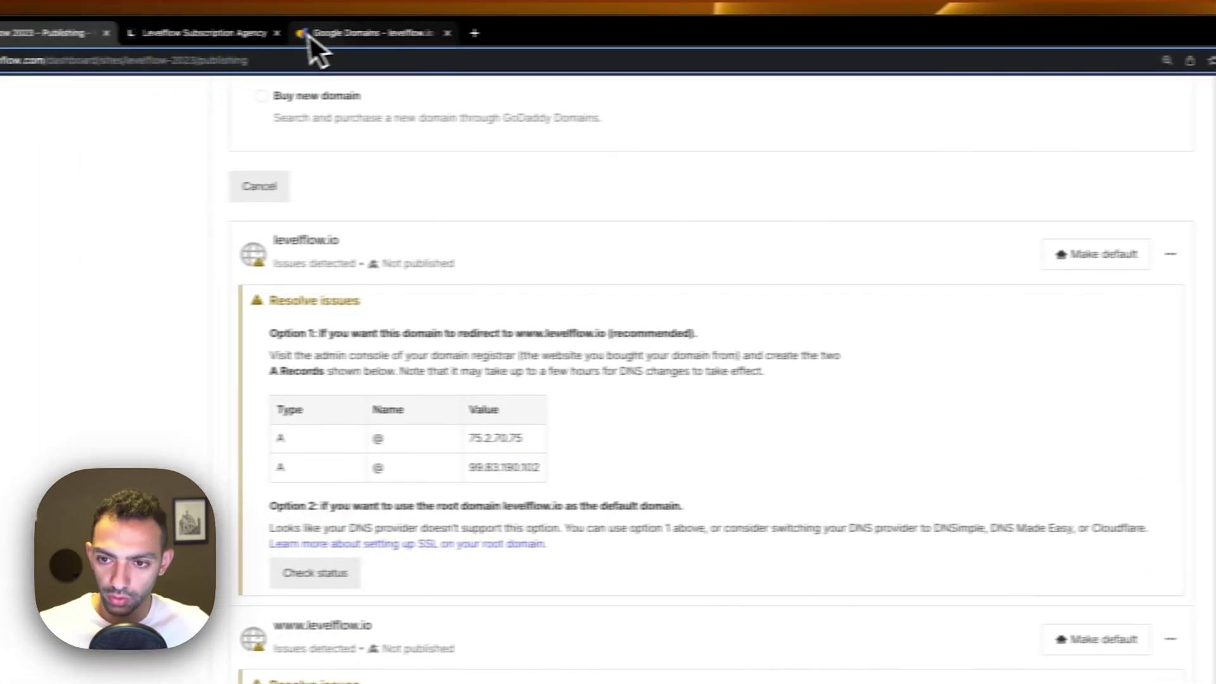
# Fill in the new custom record as type A with address 75.2.70.75, checking the TTL options.
pyautogui.click(323, 33)
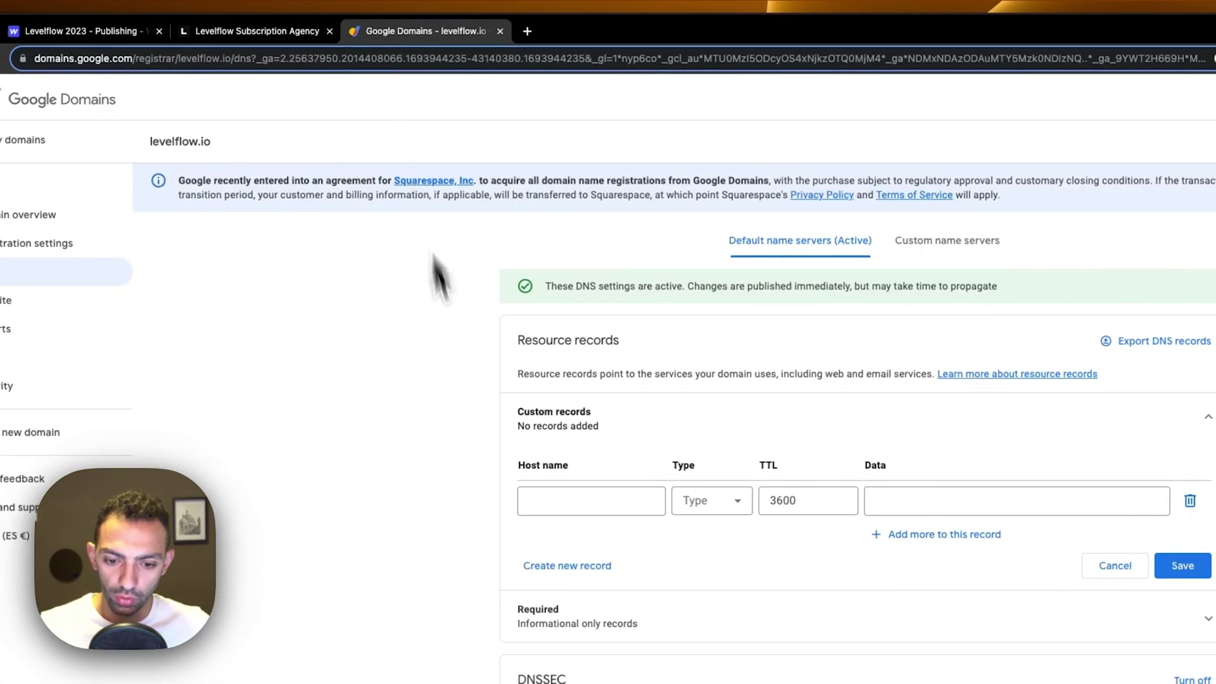
pyautogui.click(543, 497)
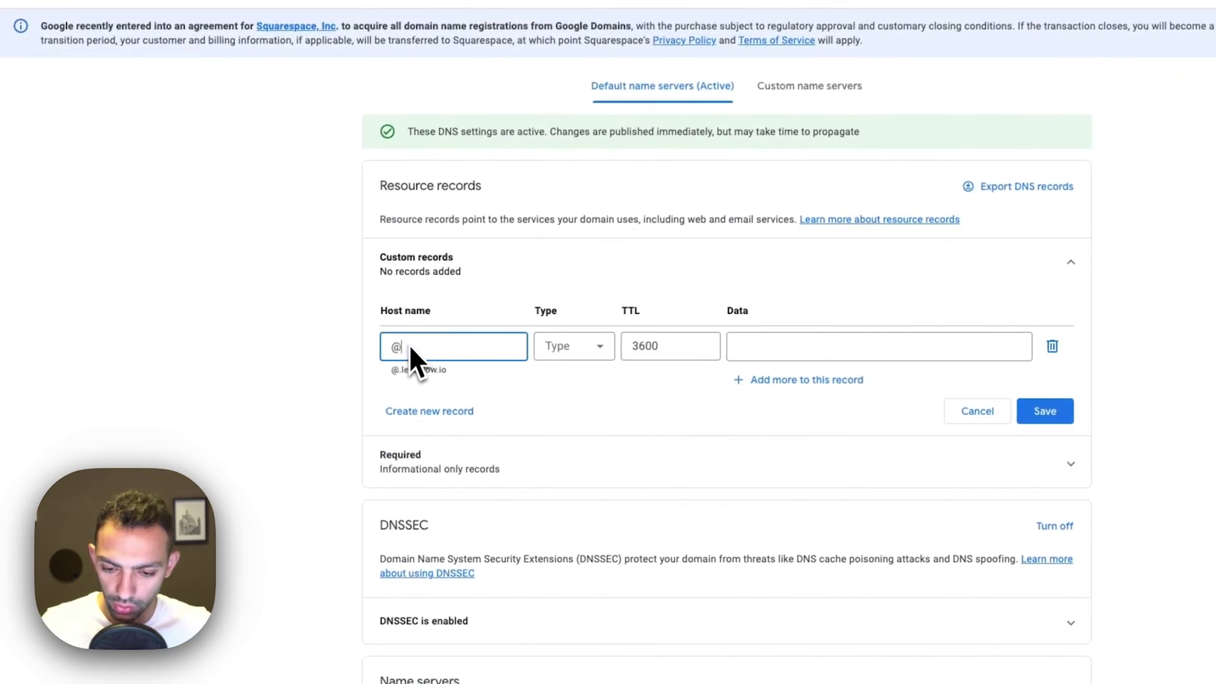
pyautogui.click(768, 346)
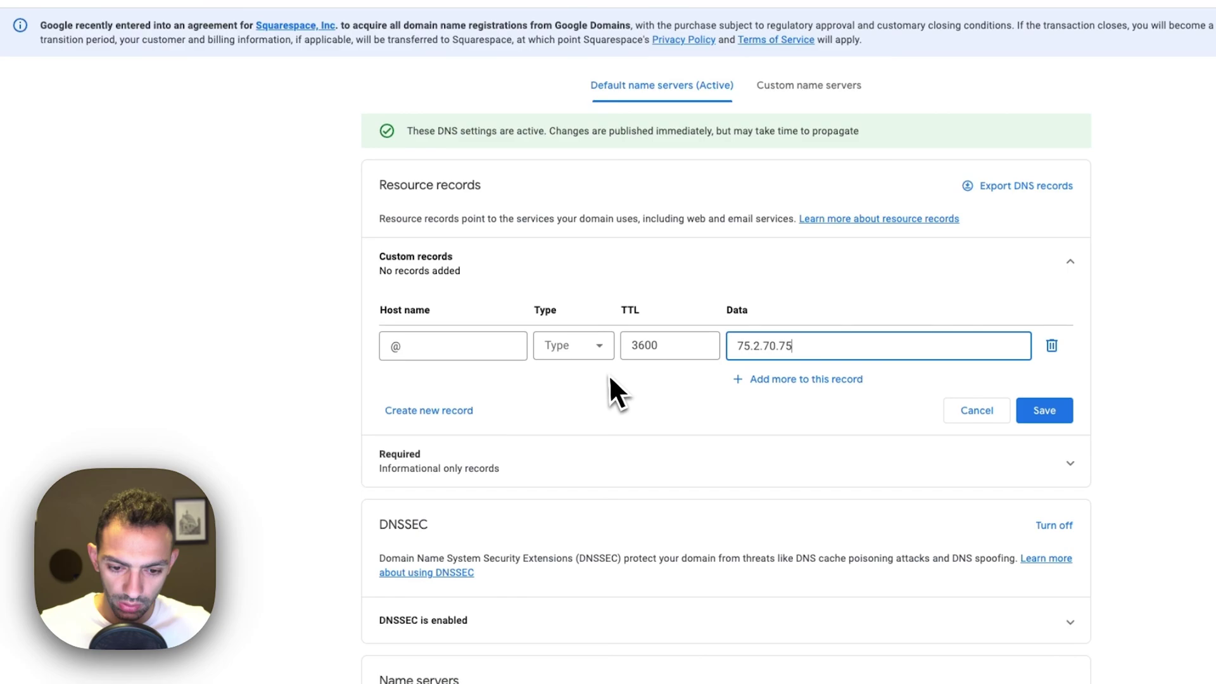
pyautogui.write('75.2.70.75')
pyautogui.click(580, 347)
pyautogui.click(570, 384)
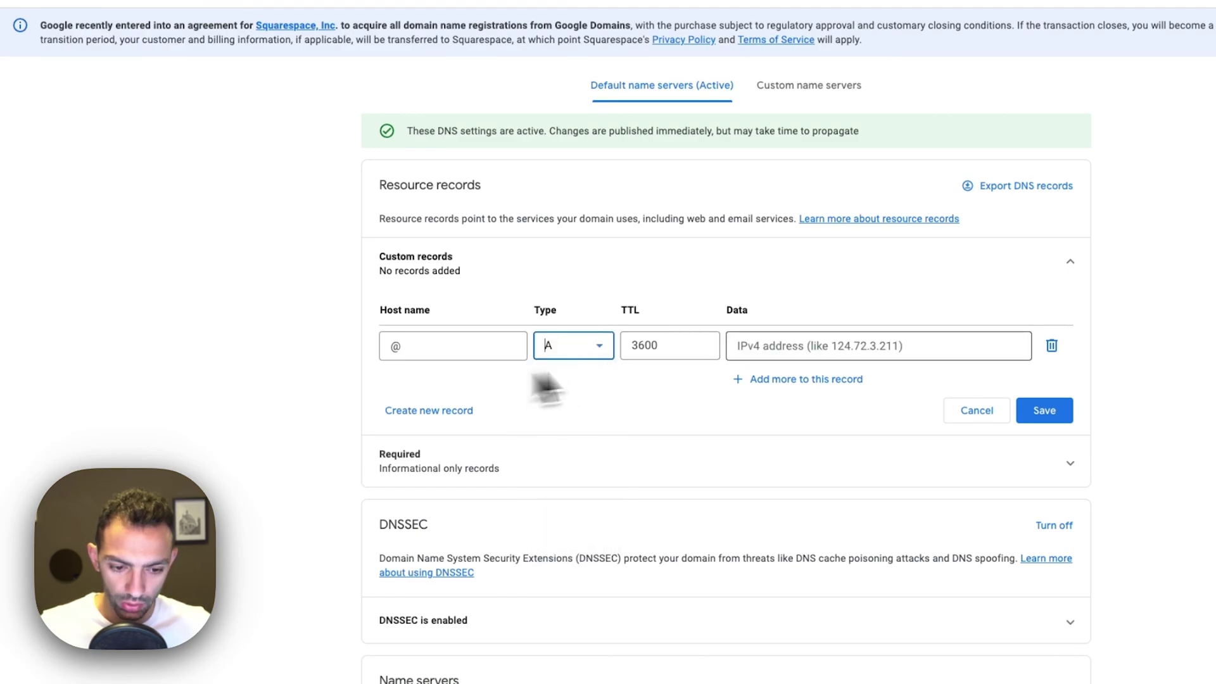
pyautogui.click(812, 345)
pyautogui.click(448, 345)
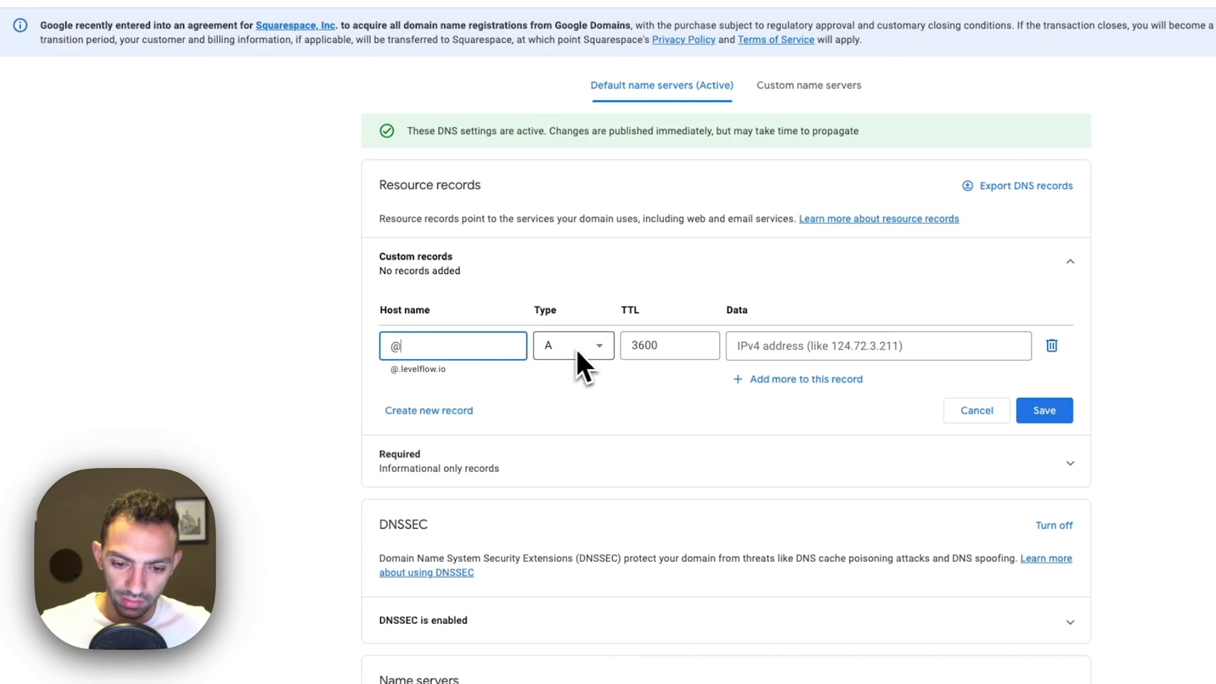
pyautogui.click(653, 349)
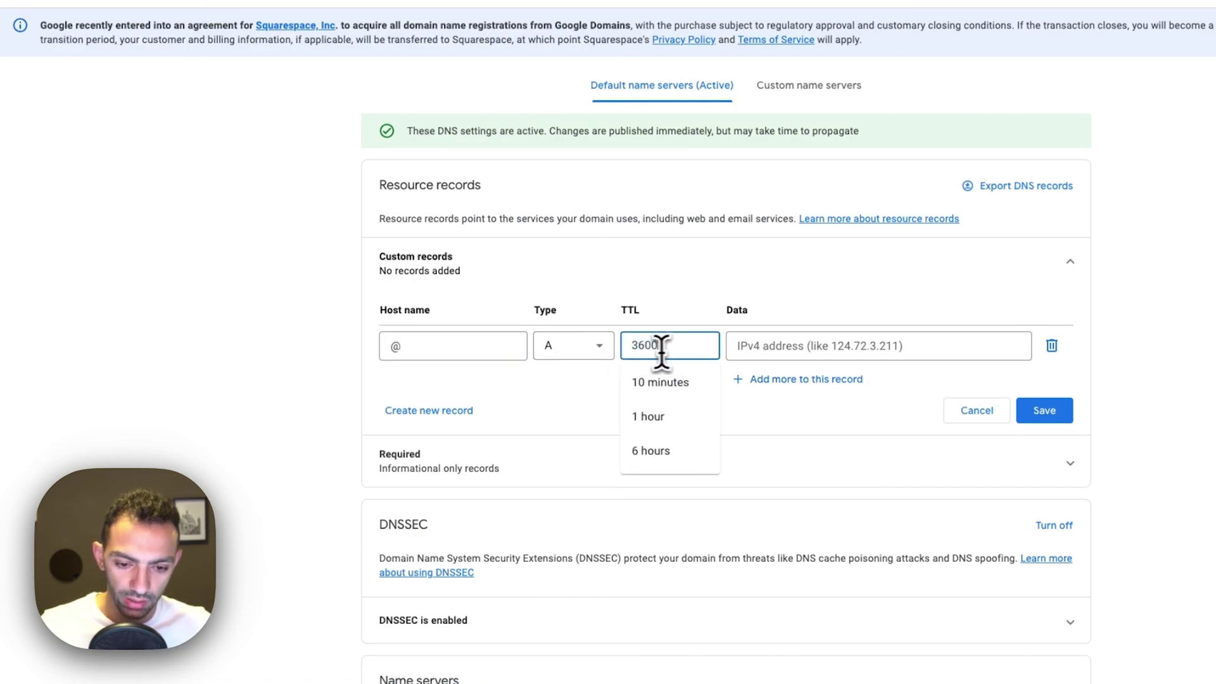
# Paste 75.2.70.75 into Data and save the A record with an empty host name.
pyautogui.click(793, 348)
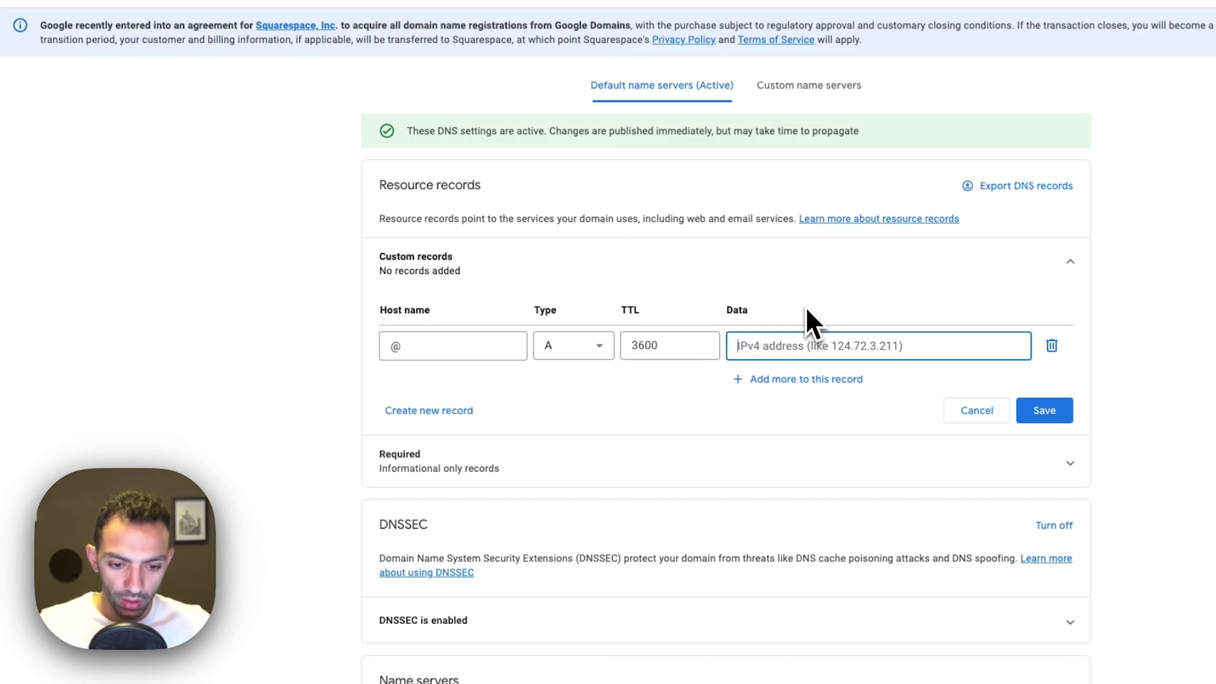
pyautogui.press('super+v')
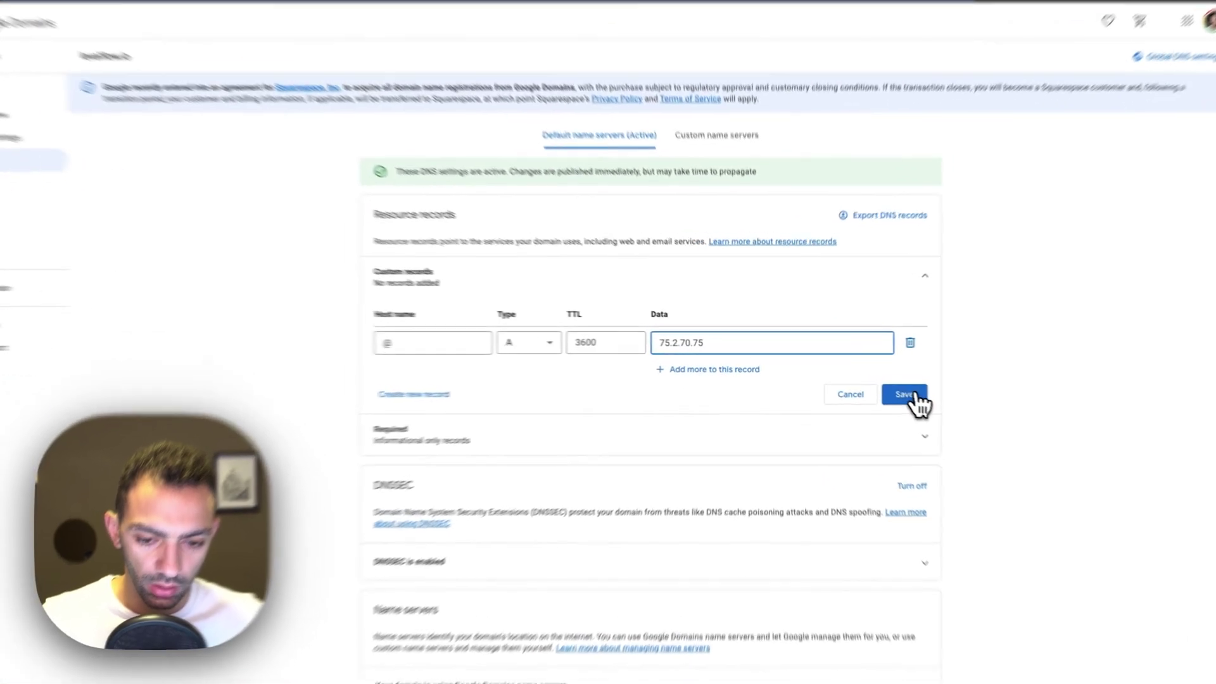
pyautogui.click(882, 387)
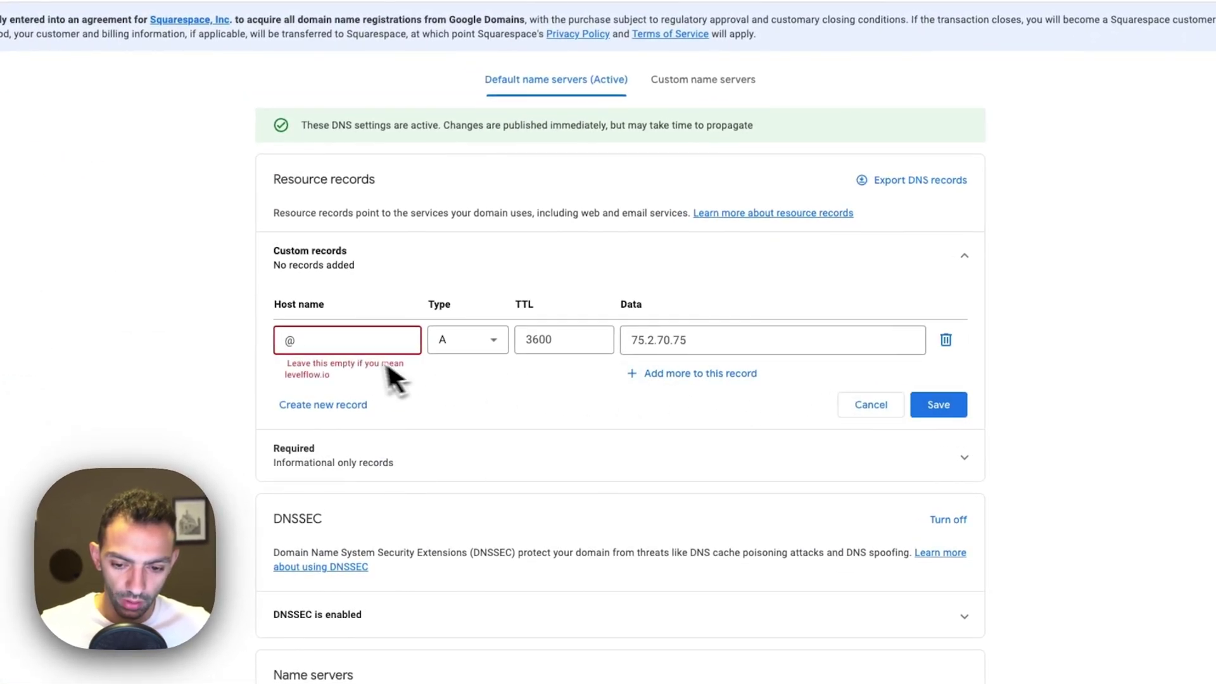
pyautogui.click(429, 293)
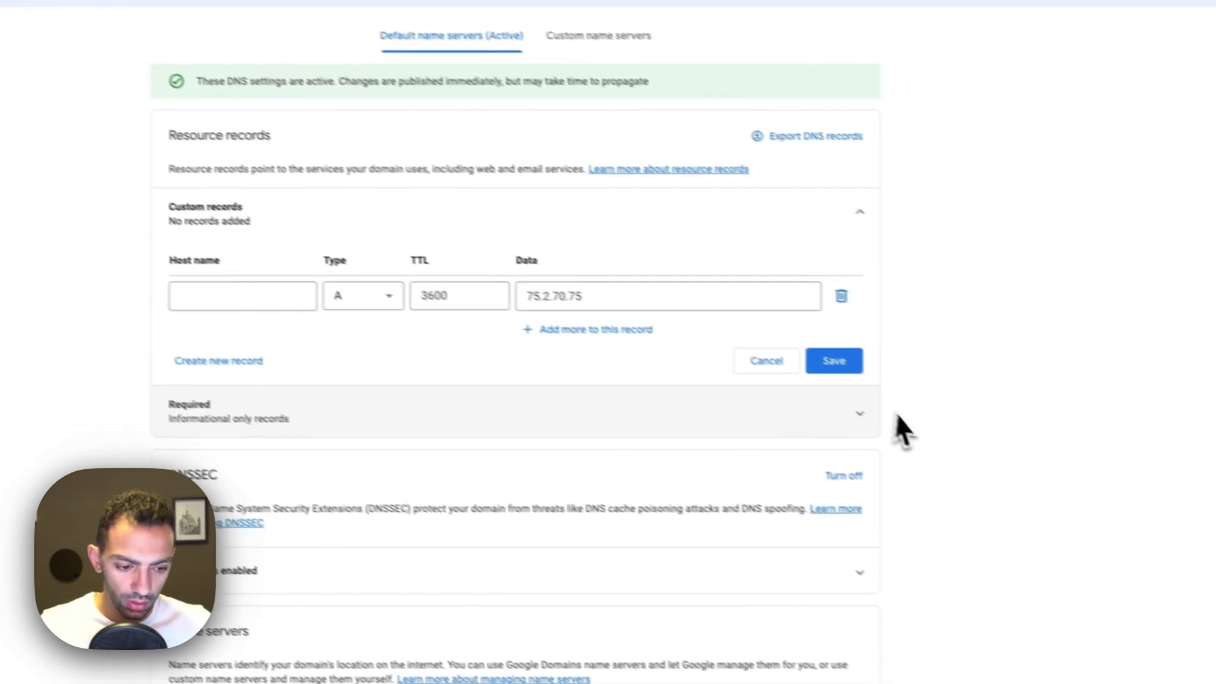
pyautogui.click(972, 414)
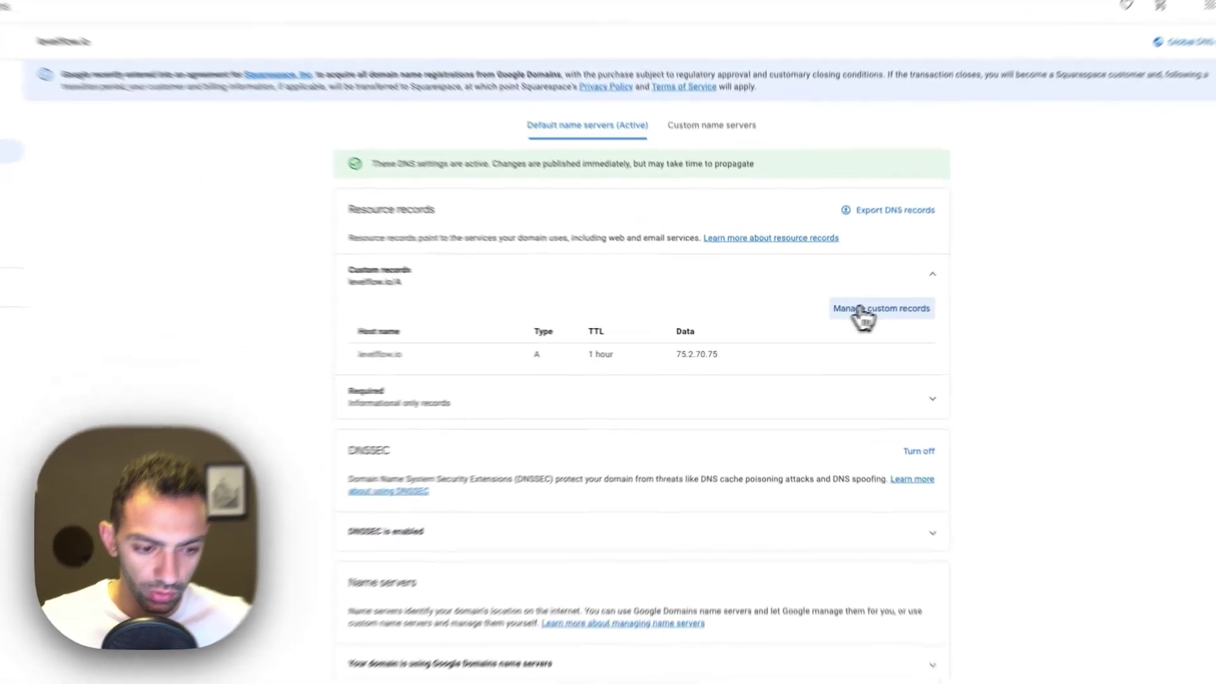
pyautogui.click(860, 316)
# Paste 99.83.190.102 into the A record's second address slot, save, and remove the empty extra row.
pyautogui.click(729, 383)
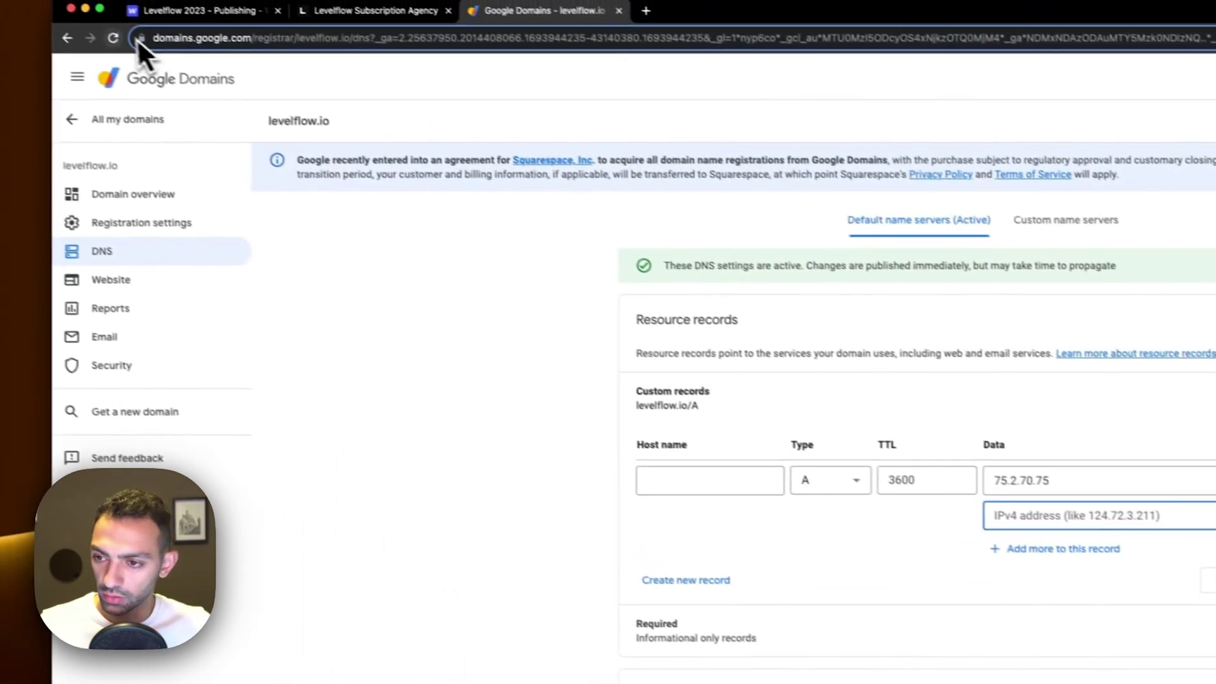
pyautogui.click(199, 10)
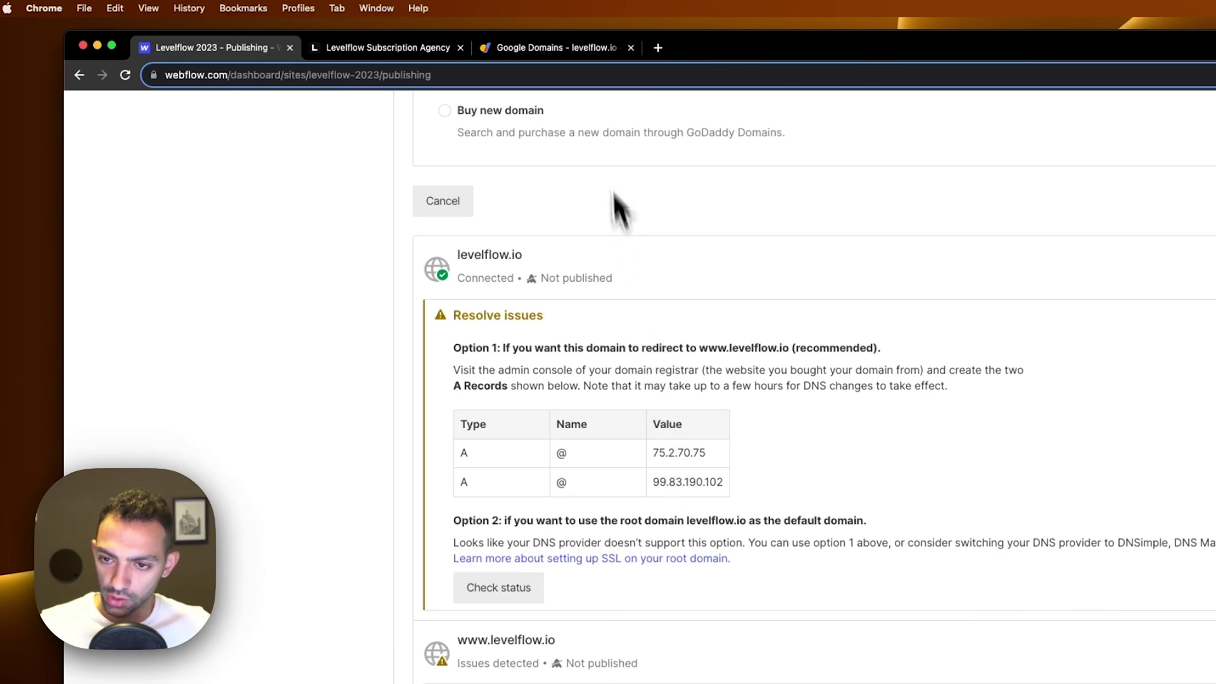
pyautogui.click(574, 48)
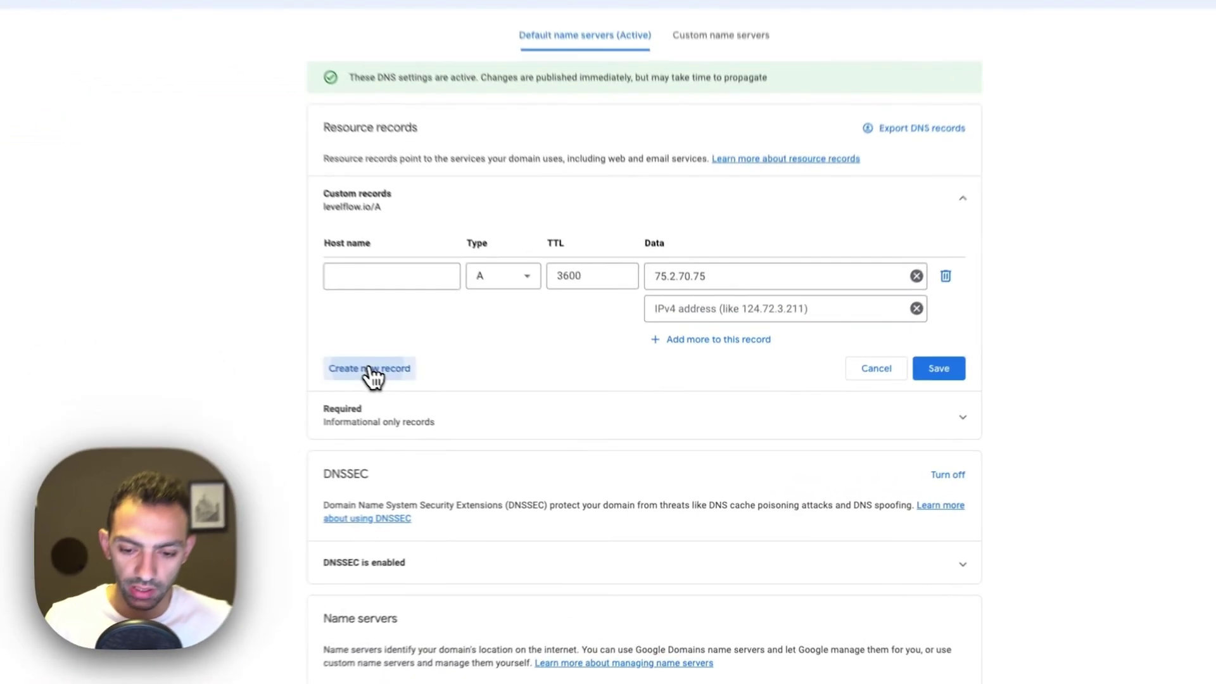
pyautogui.click(475, 412)
pyautogui.click(577, 417)
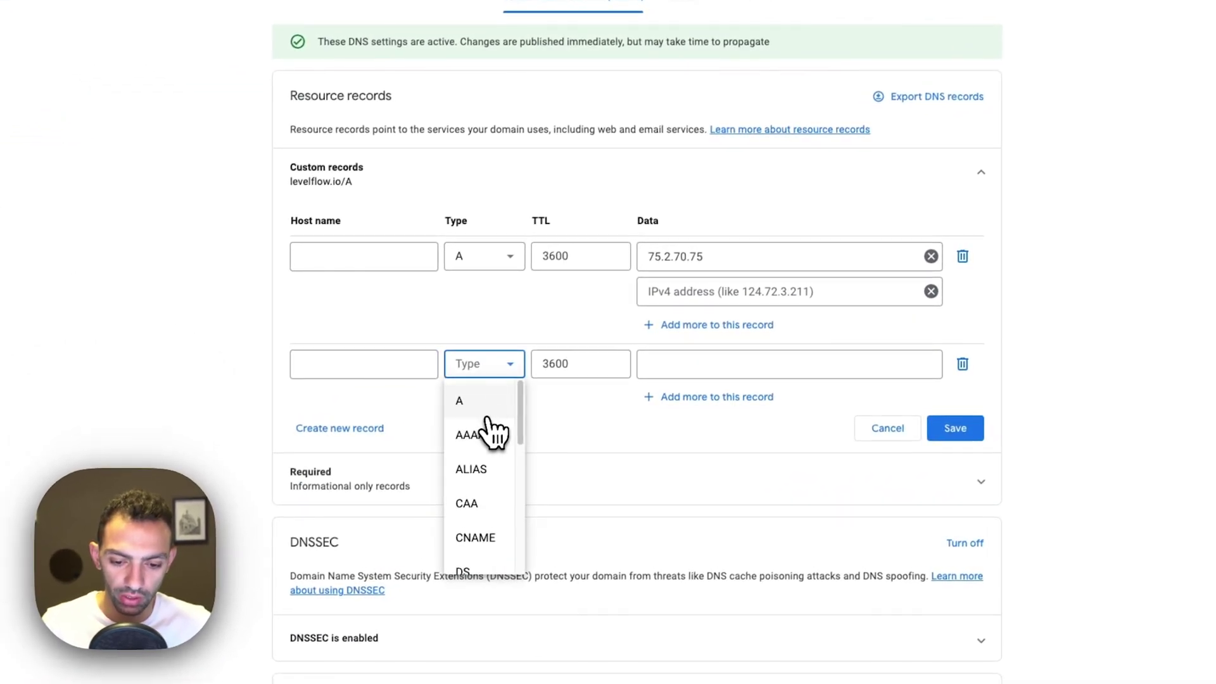
pyautogui.scroll(-5, 501, 437)
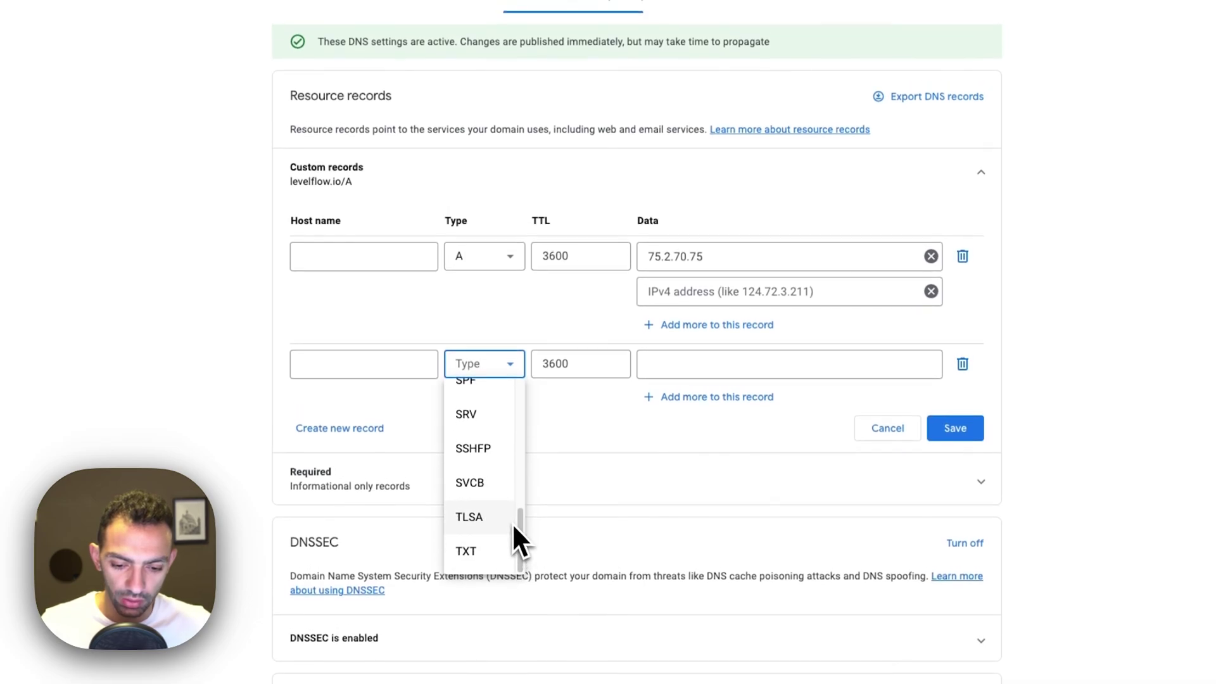
pyautogui.scroll(5, 510, 526)
pyautogui.click(574, 330)
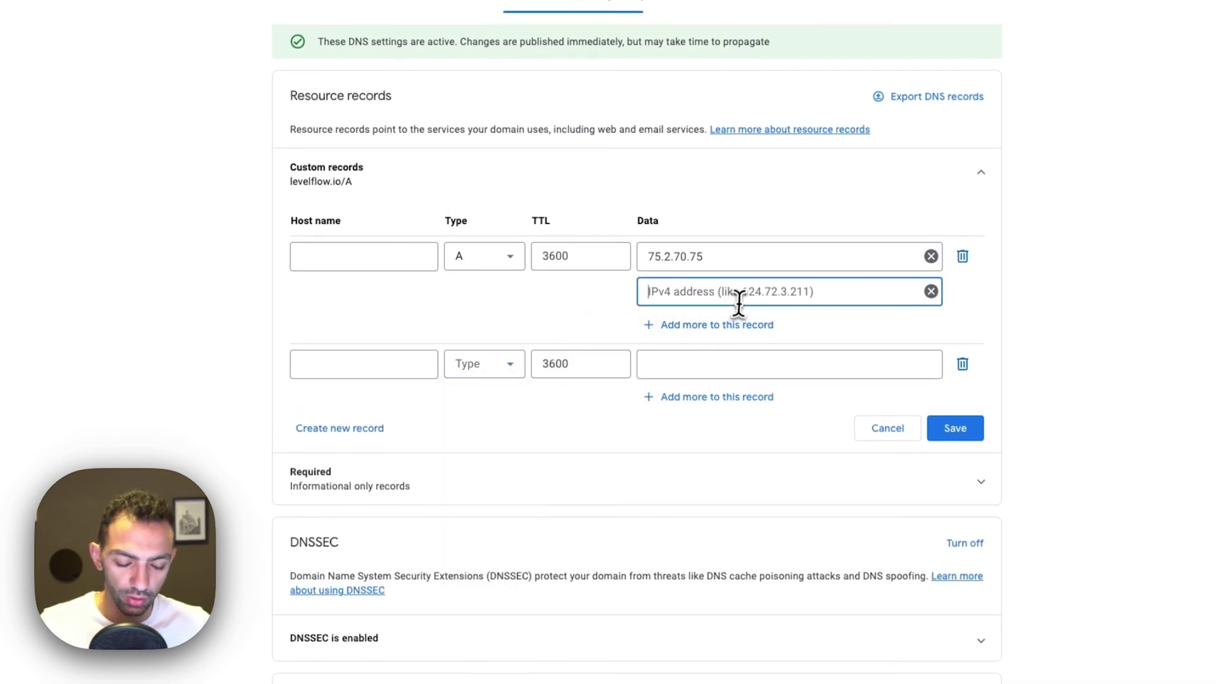
pyautogui.write('99.83.190.102')
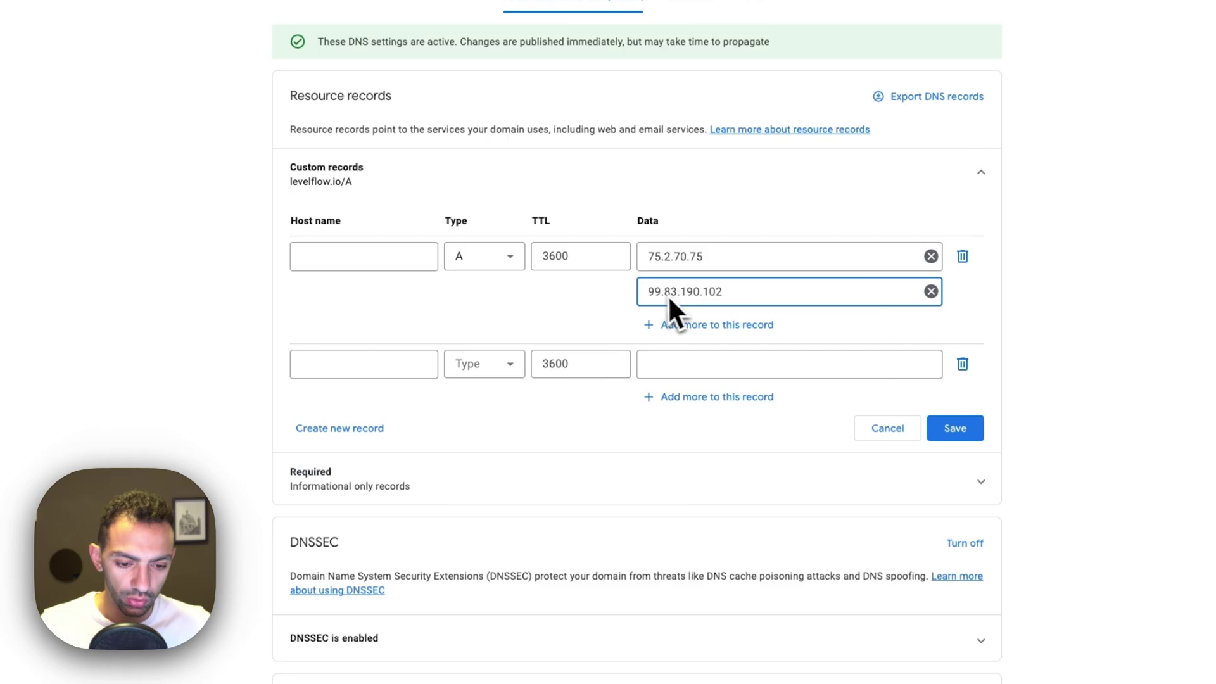
pyautogui.click(953, 429)
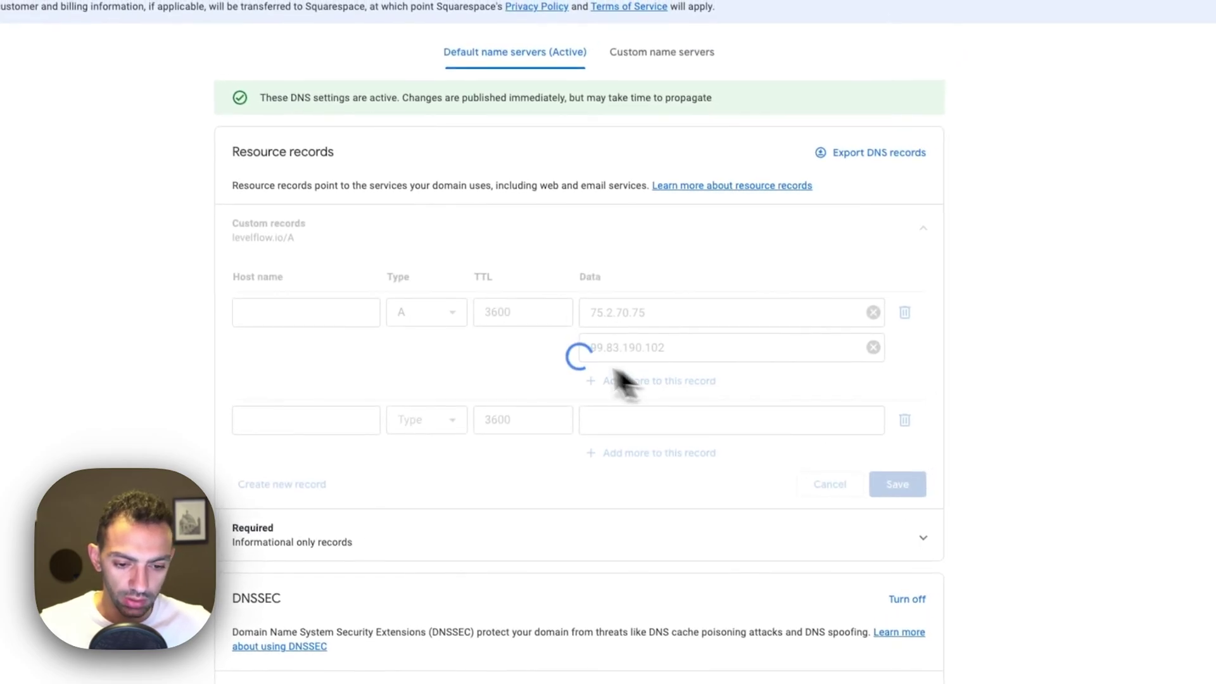
pyautogui.click(904, 421)
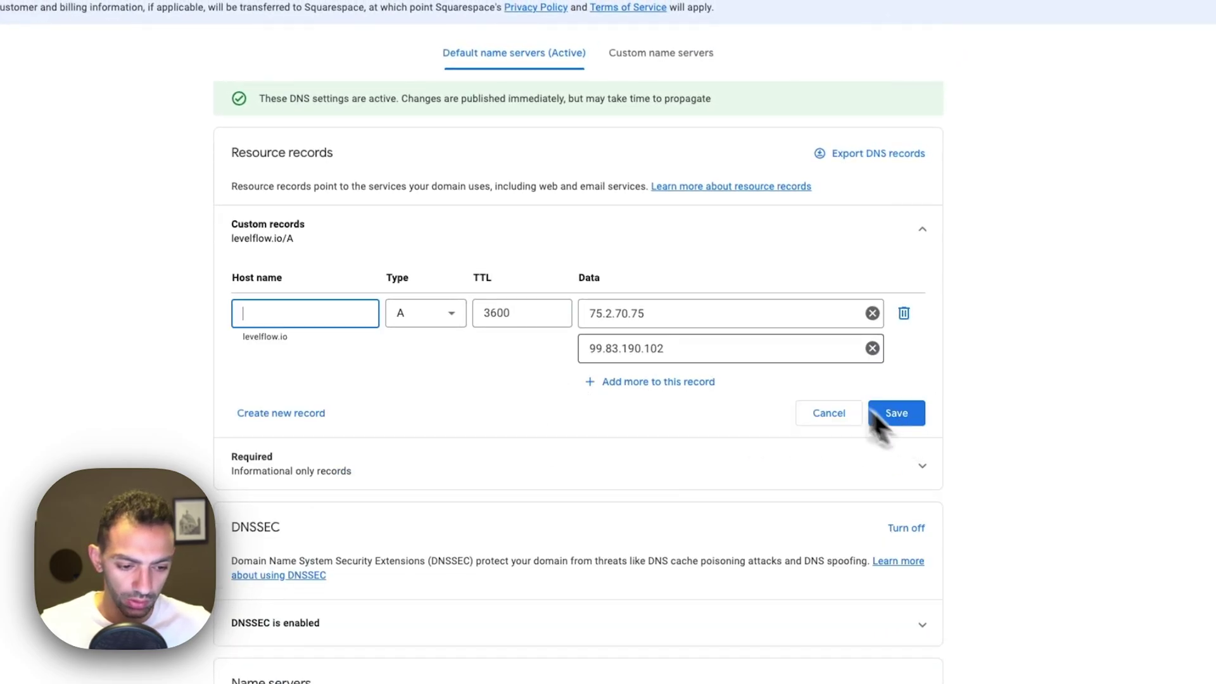
# Save the two-address A record, then run Check status on levelflow.io in Webflow.
pyautogui.click(896, 413)
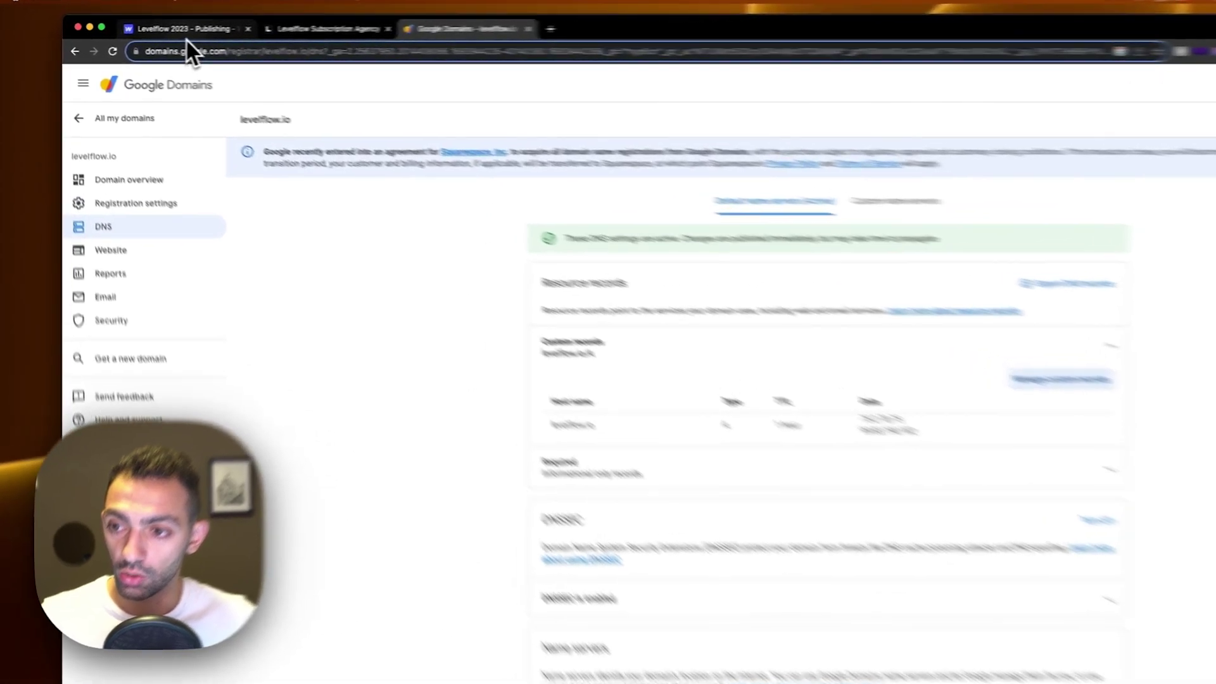
pyautogui.click(153, 32)
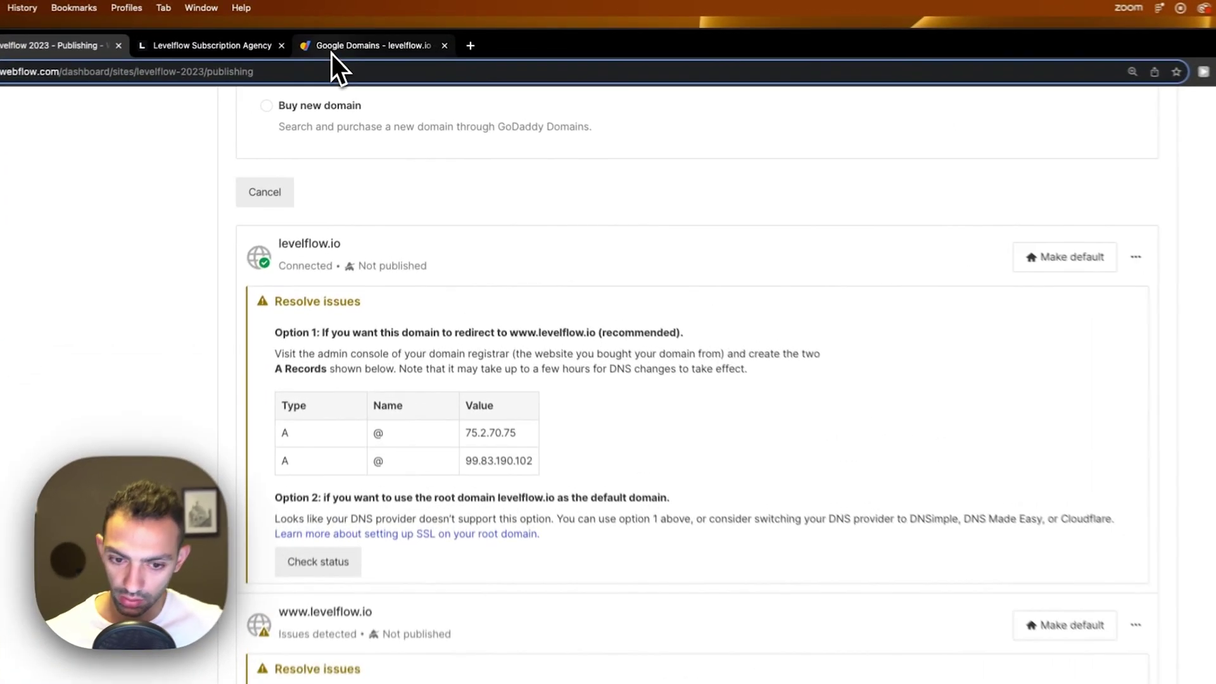
pyautogui.click(358, 31)
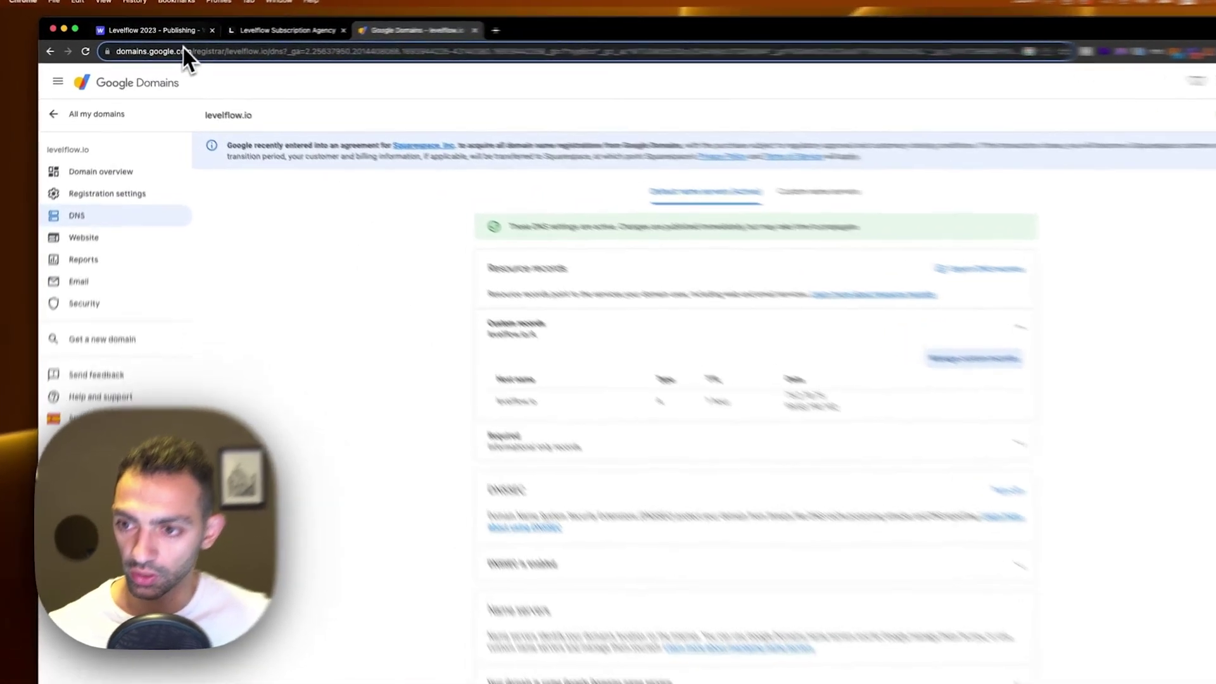
pyautogui.click(165, 31)
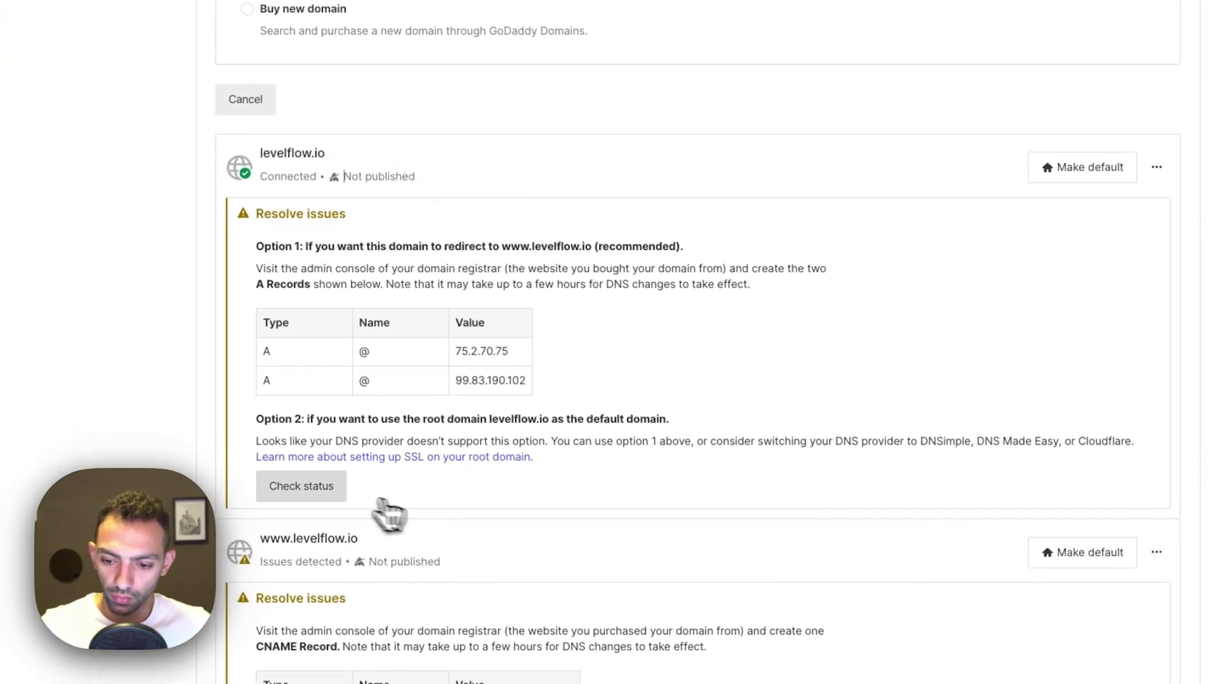
pyautogui.click(339, 487)
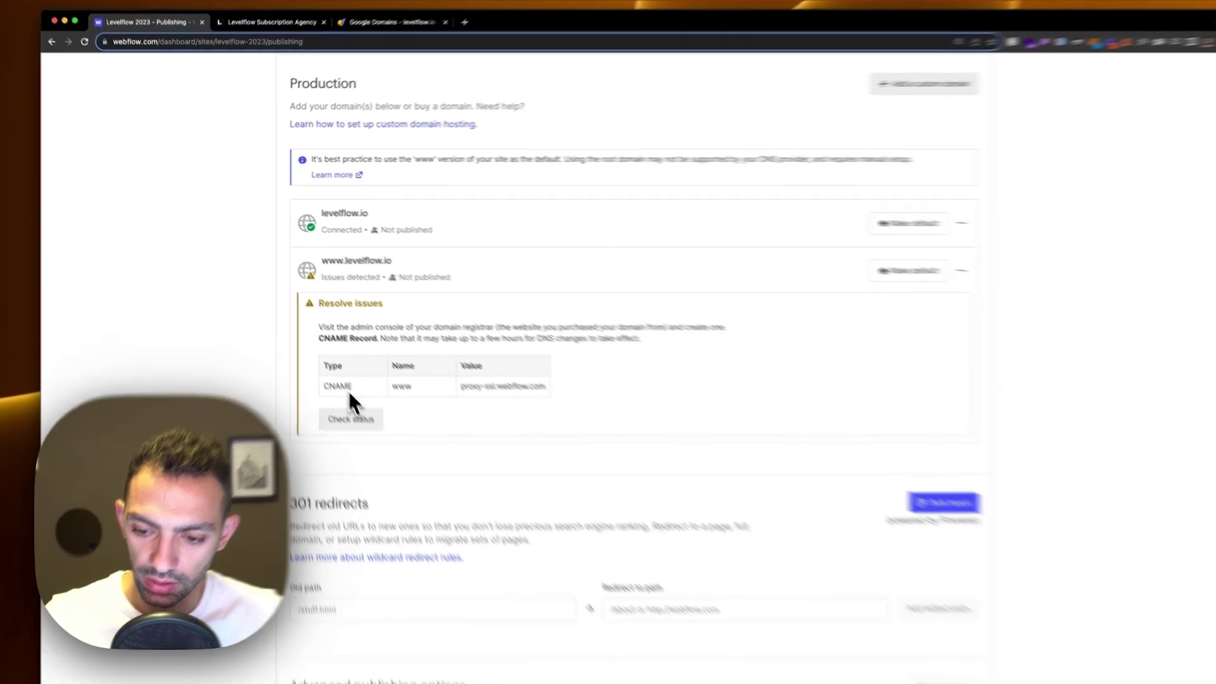
# Note the required CNAME type and www host, then add a new blank custom record in Google Domains.
pyautogui.doubleClick(343, 387)
pyautogui.doubleClick(402, 387)
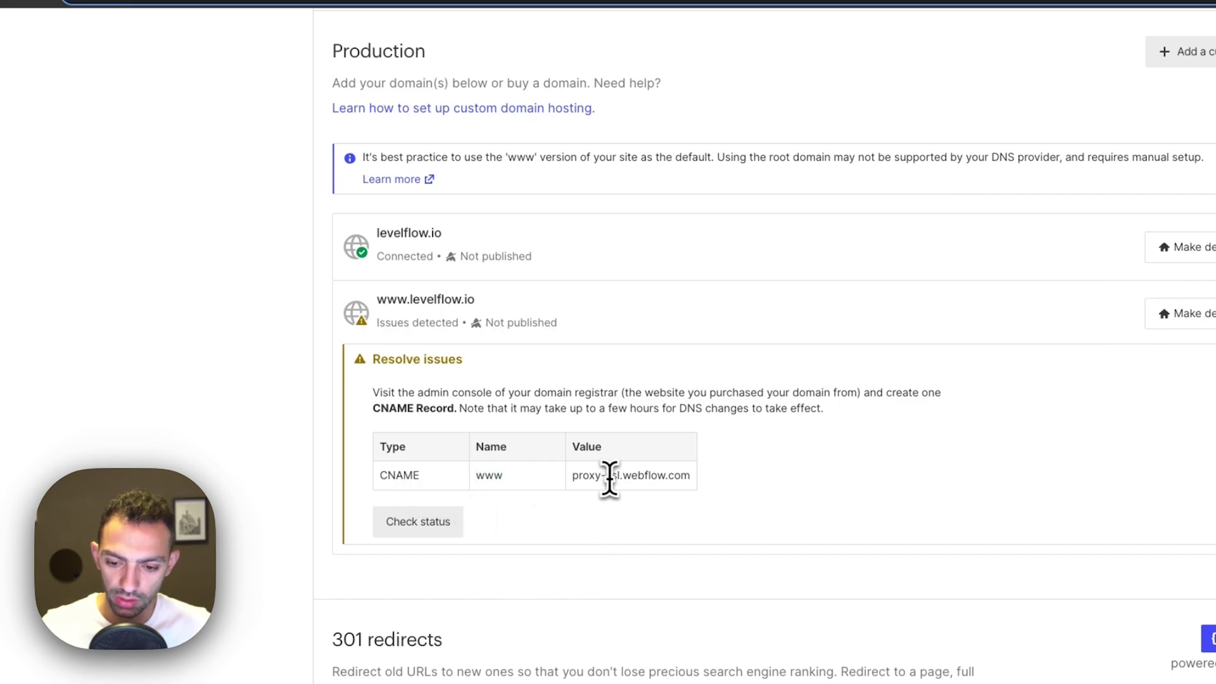
pyautogui.click(323, 51)
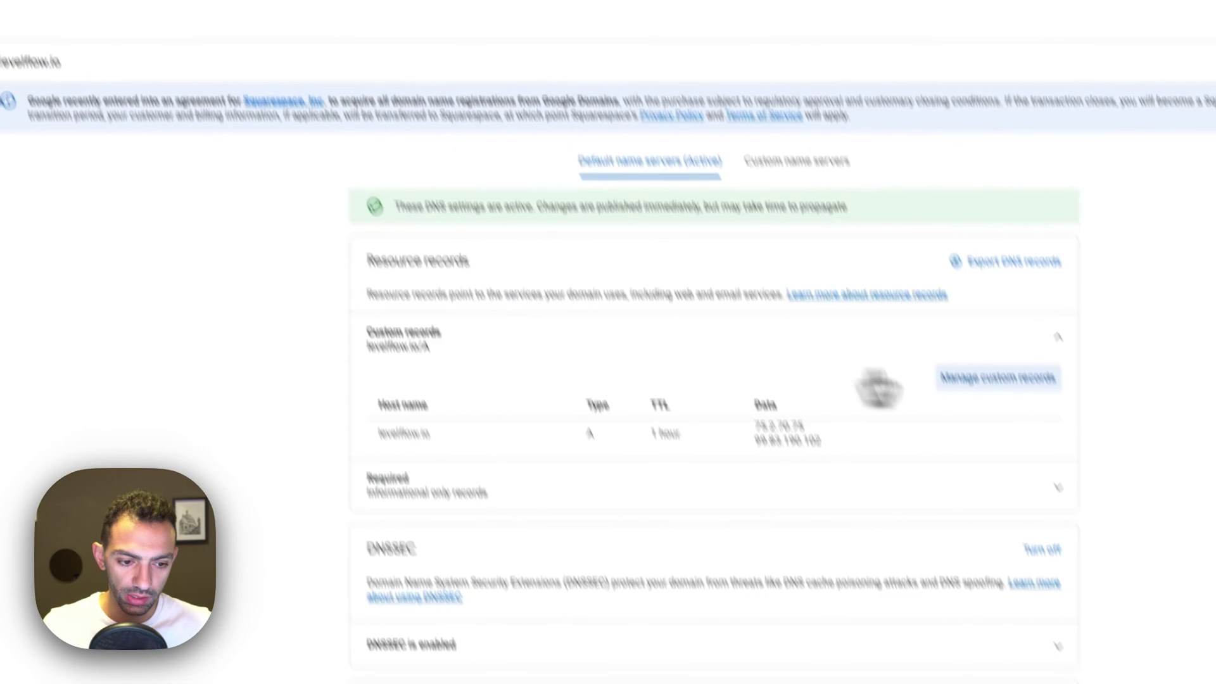
pyautogui.click(1039, 470)
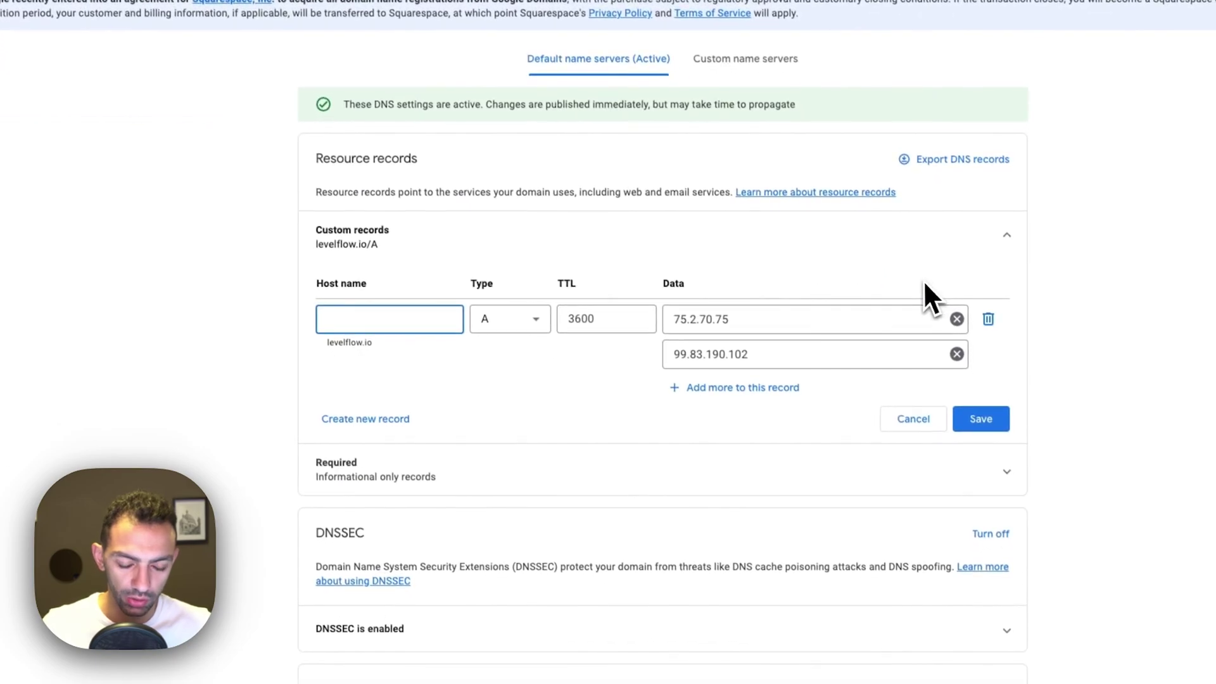
pyautogui.click(382, 421)
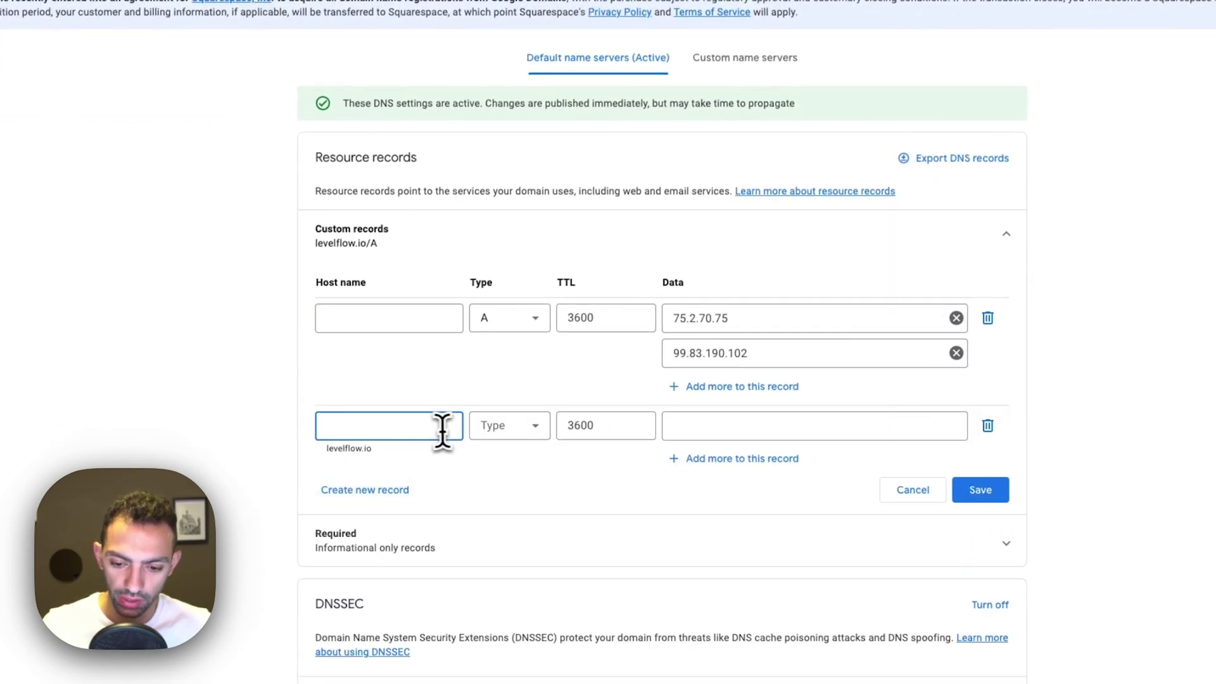
# Copy www from Webflow as the new record's host name and set its type to CNAME.
pyautogui.click(230, 35)
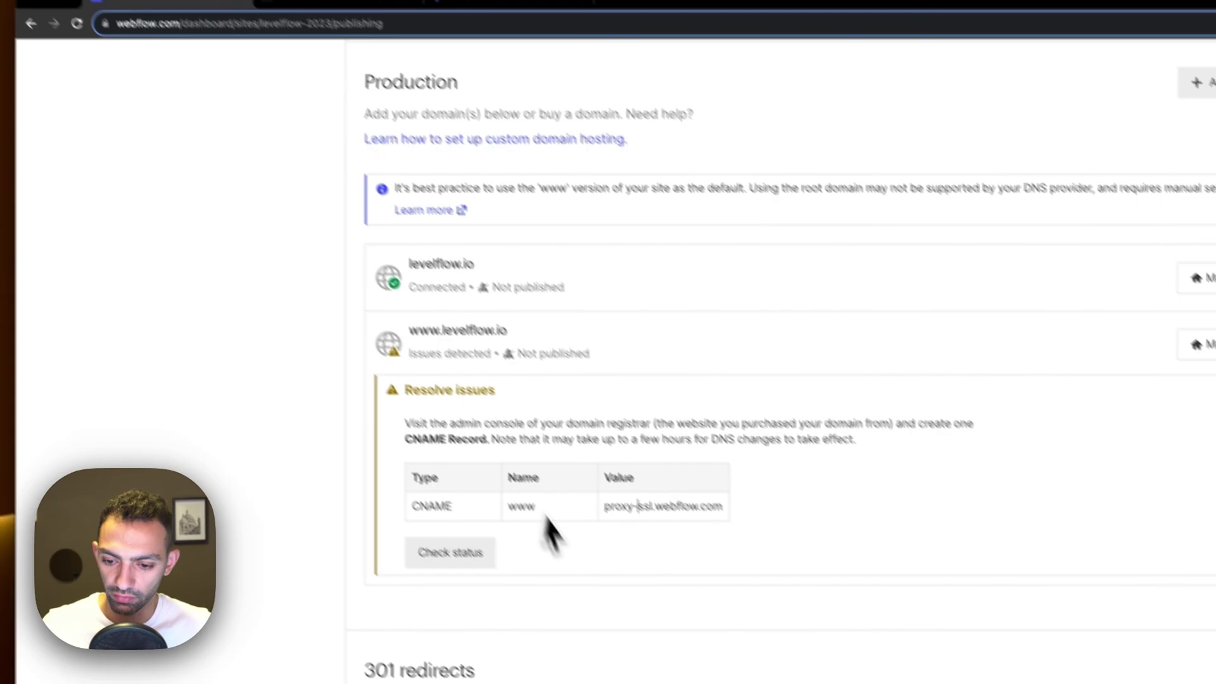
pyautogui.doubleClick(484, 474)
pyautogui.press('super+c')
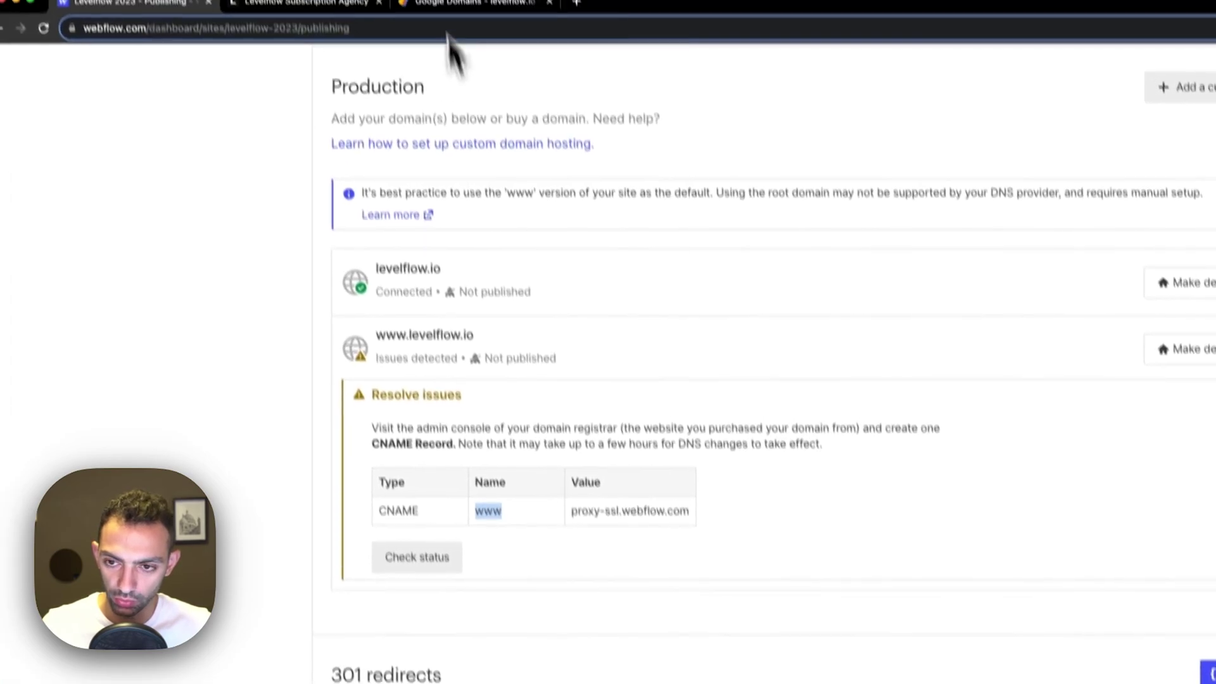
pyautogui.click(457, 40)
pyautogui.press('super+v')
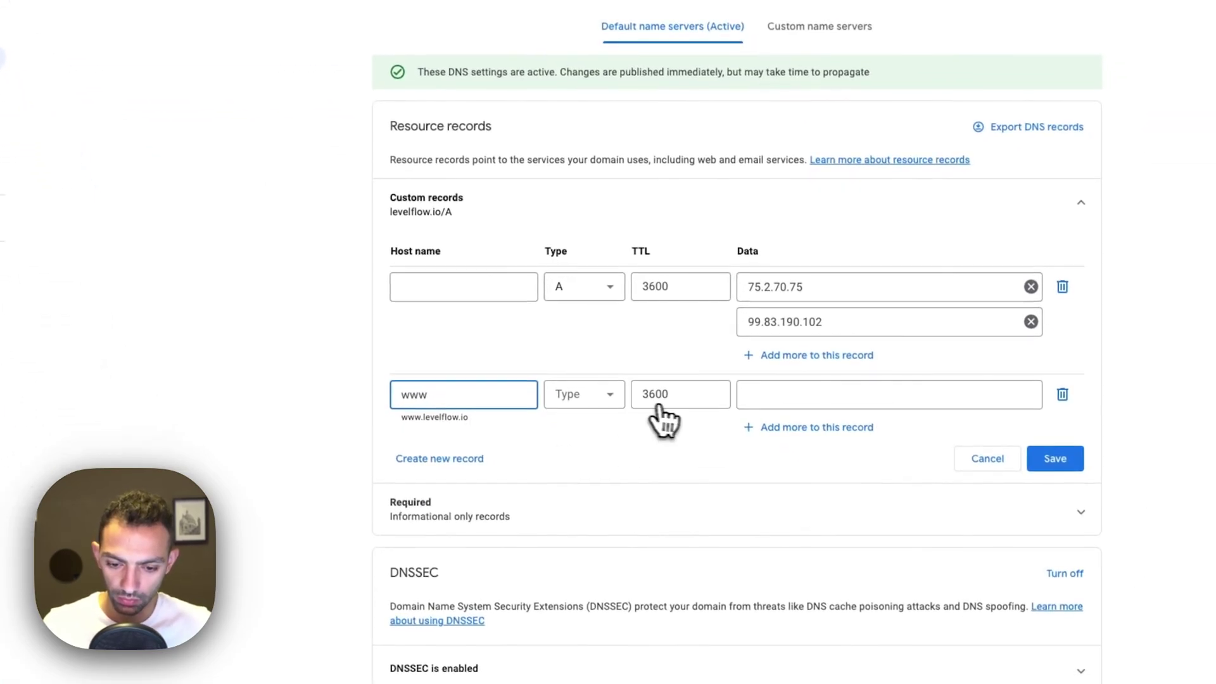
pyautogui.click(605, 399)
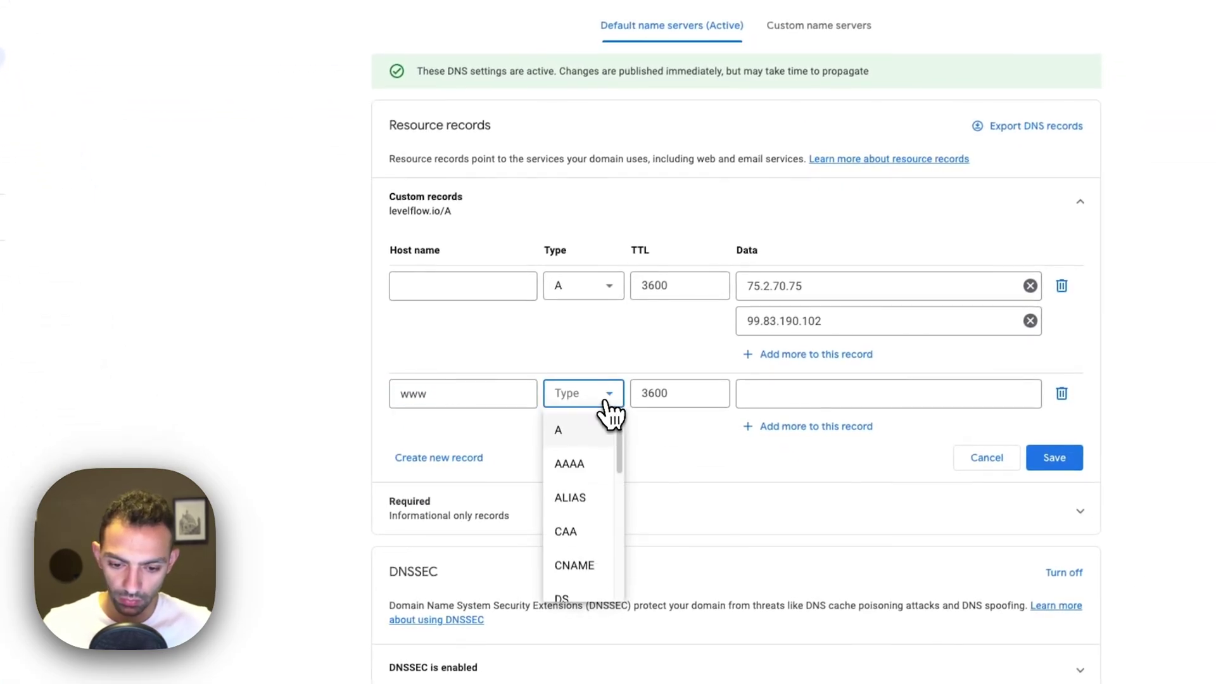
pyautogui.click(589, 583)
pyautogui.click(765, 406)
# Paste proxy-ssl.webflow.com as the record data and save the www CNAME record.
pyautogui.click(145, 9)
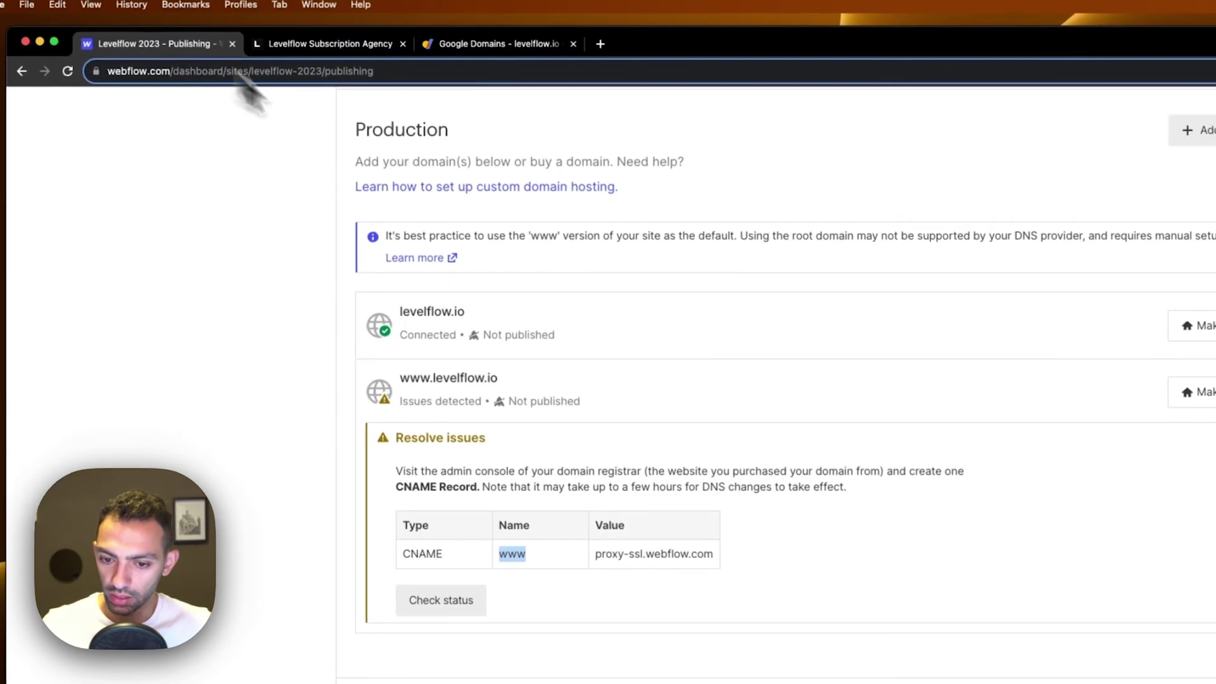
pyautogui.click(645, 555)
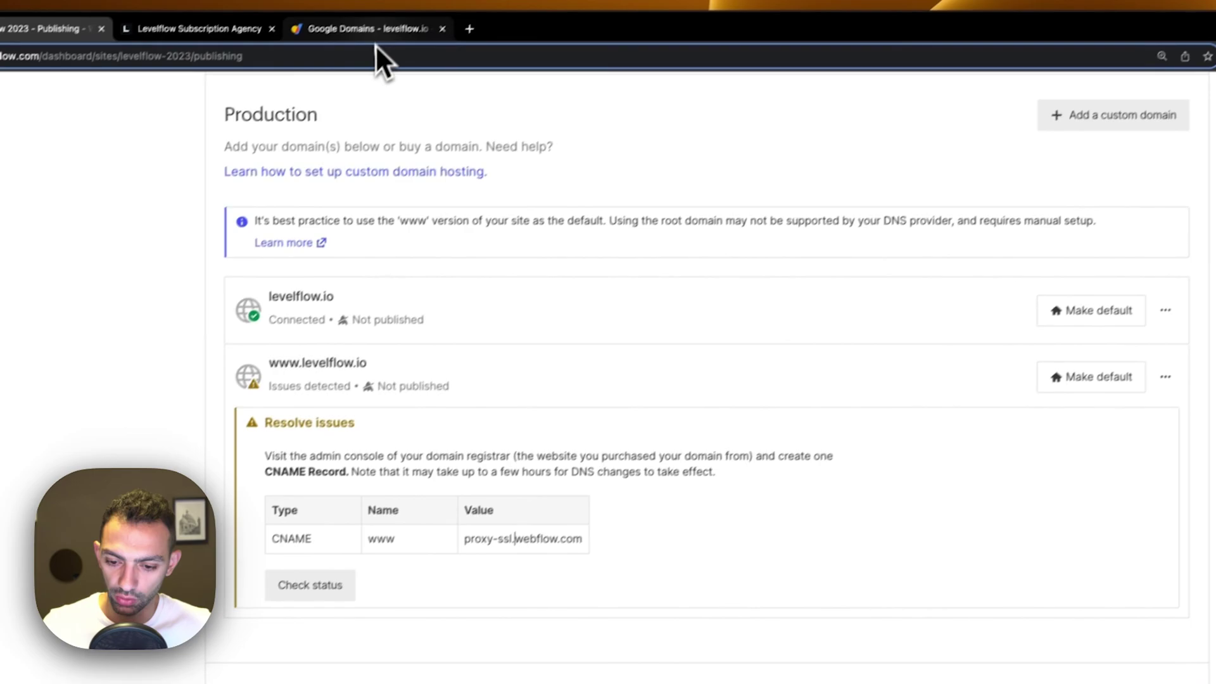
pyautogui.click(375, 43)
pyautogui.write('proxy-ssl.webflow.com')
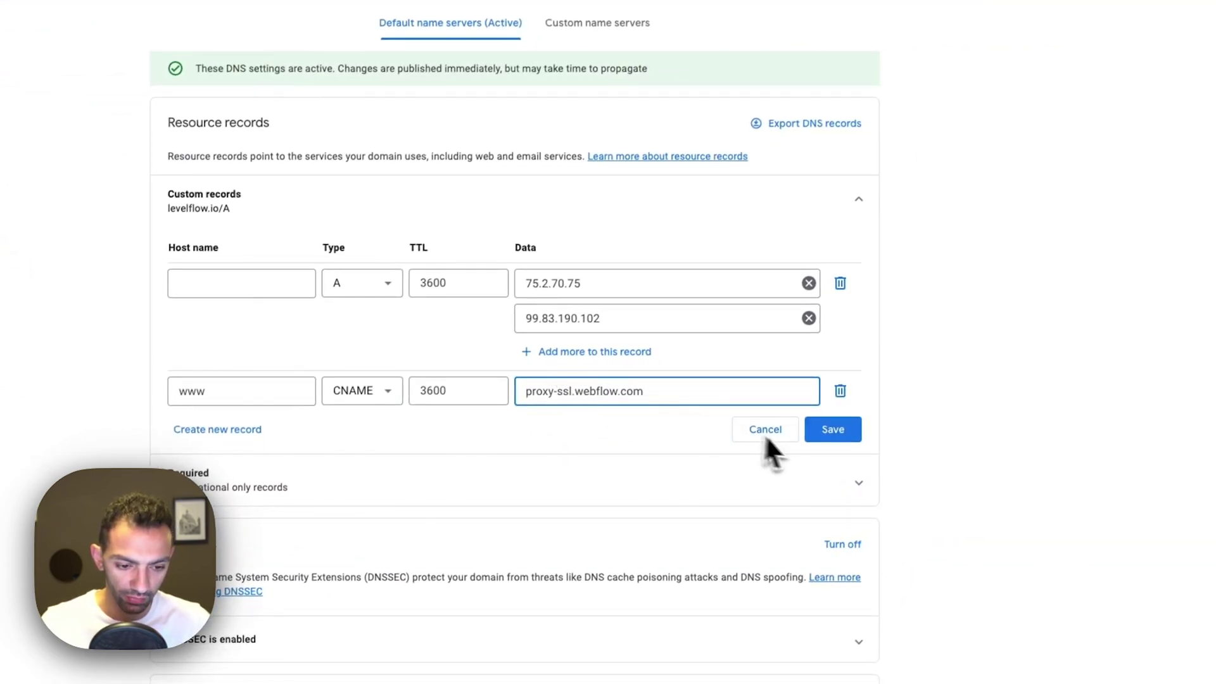
pyautogui.click(834, 433)
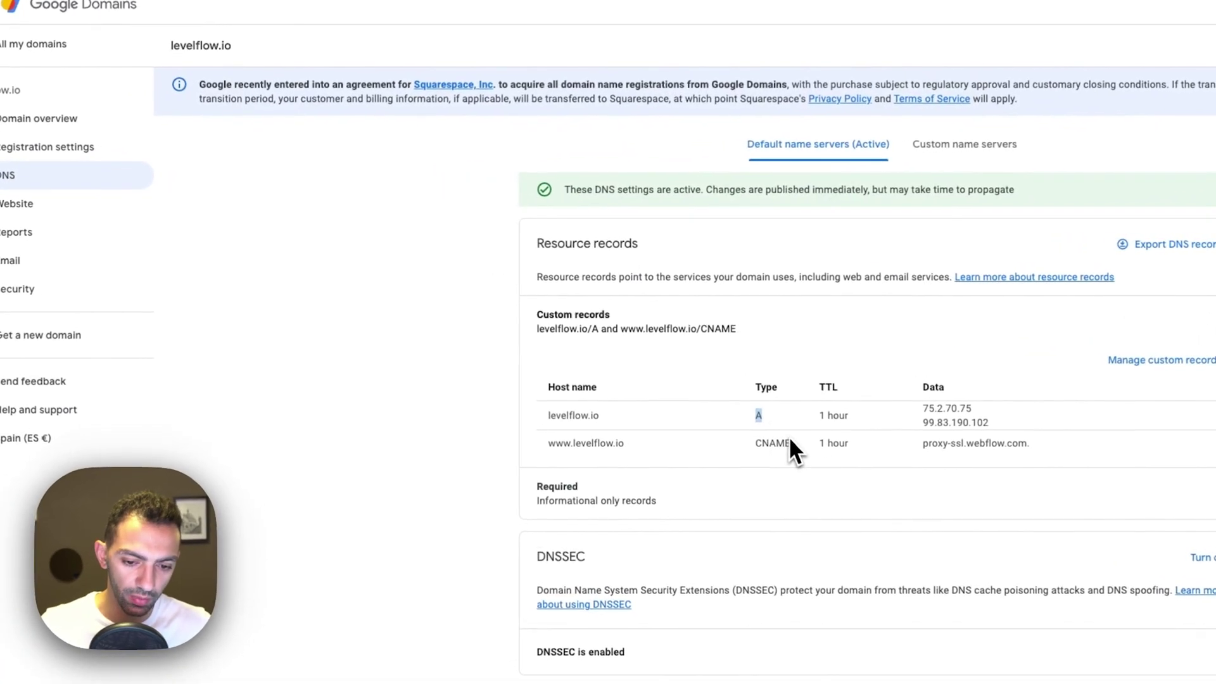
pyautogui.doubleClick(588, 373)
pyautogui.click(741, 441)
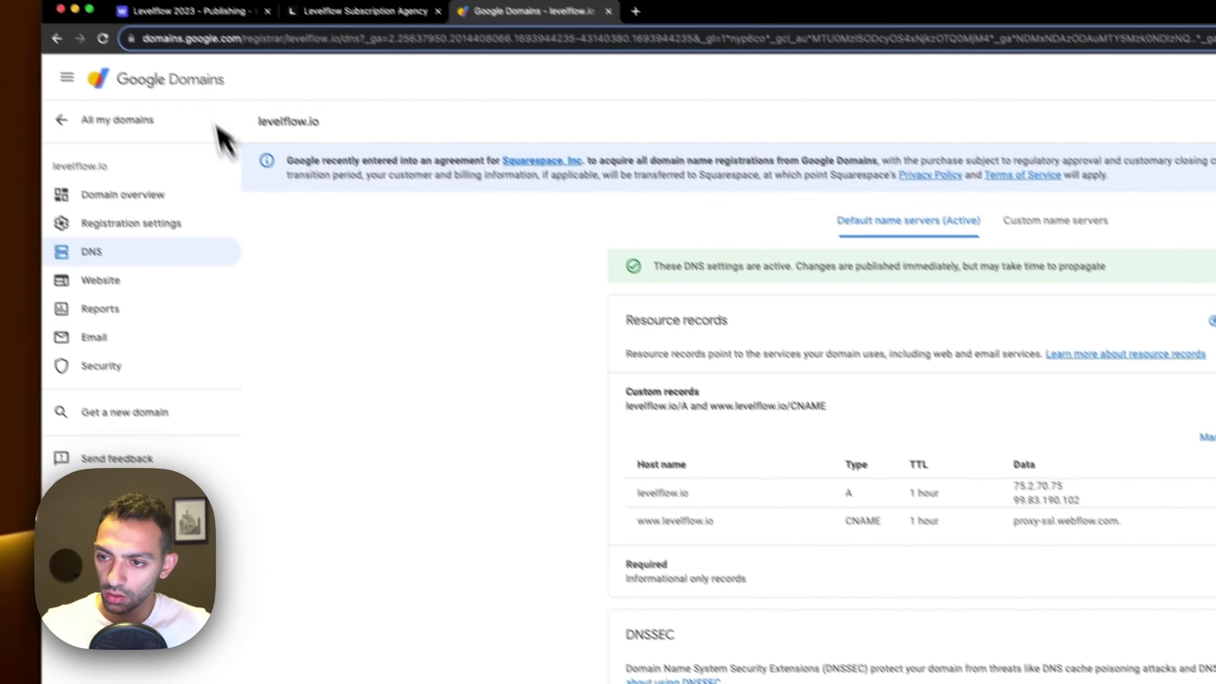
pyautogui.click(246, 45)
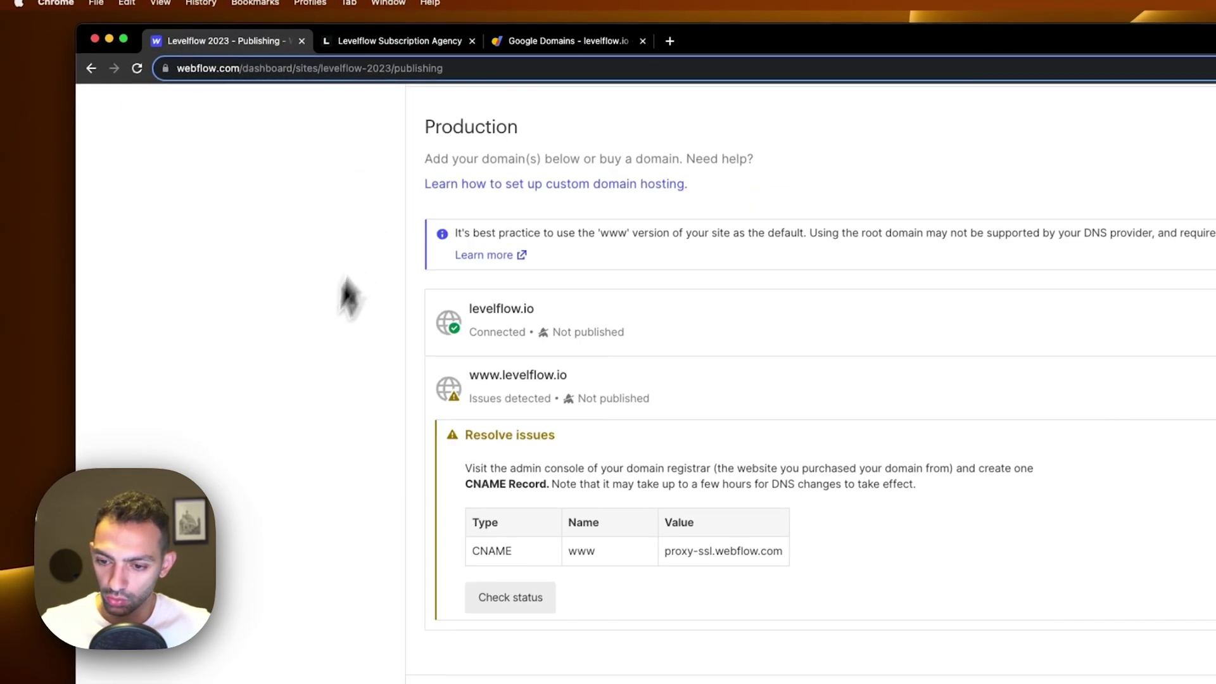
pyautogui.click(523, 546)
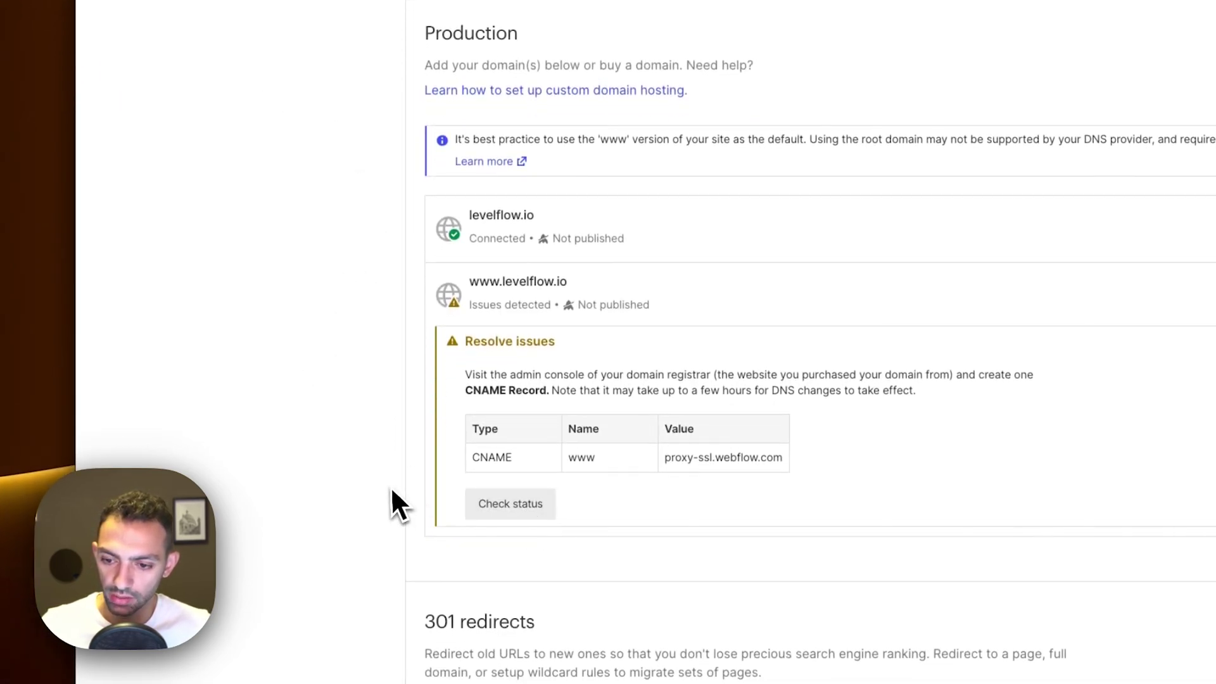
pyautogui.click(503, 503)
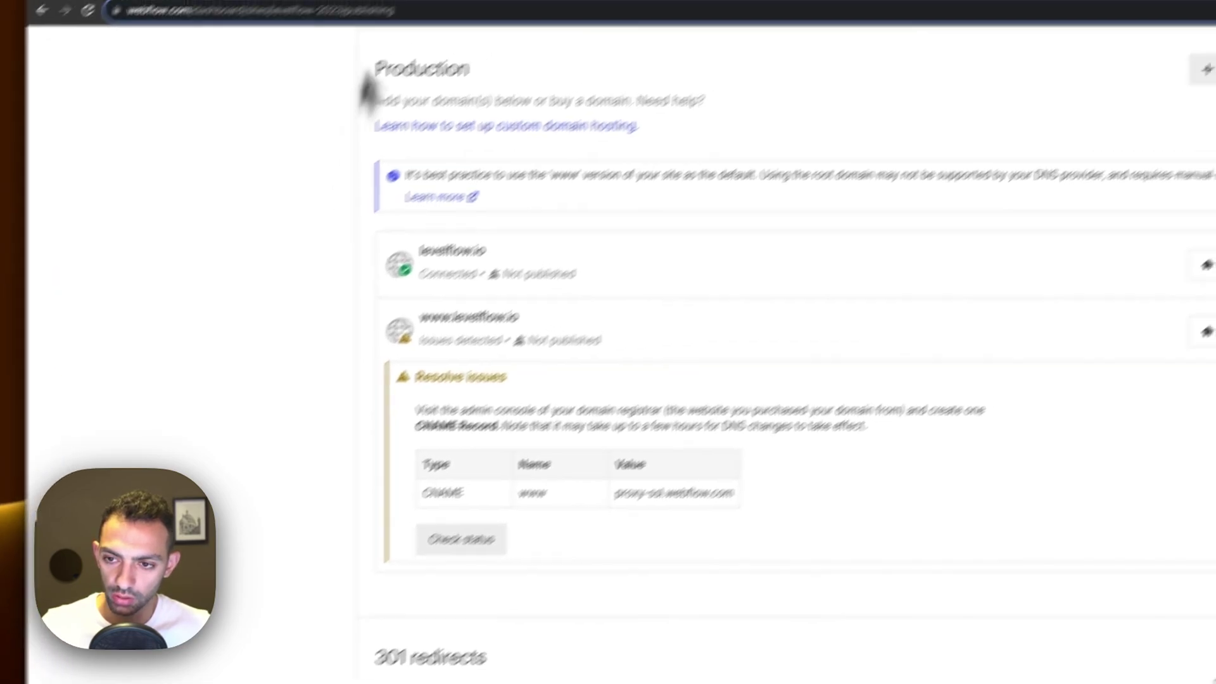
pyautogui.click(410, 44)
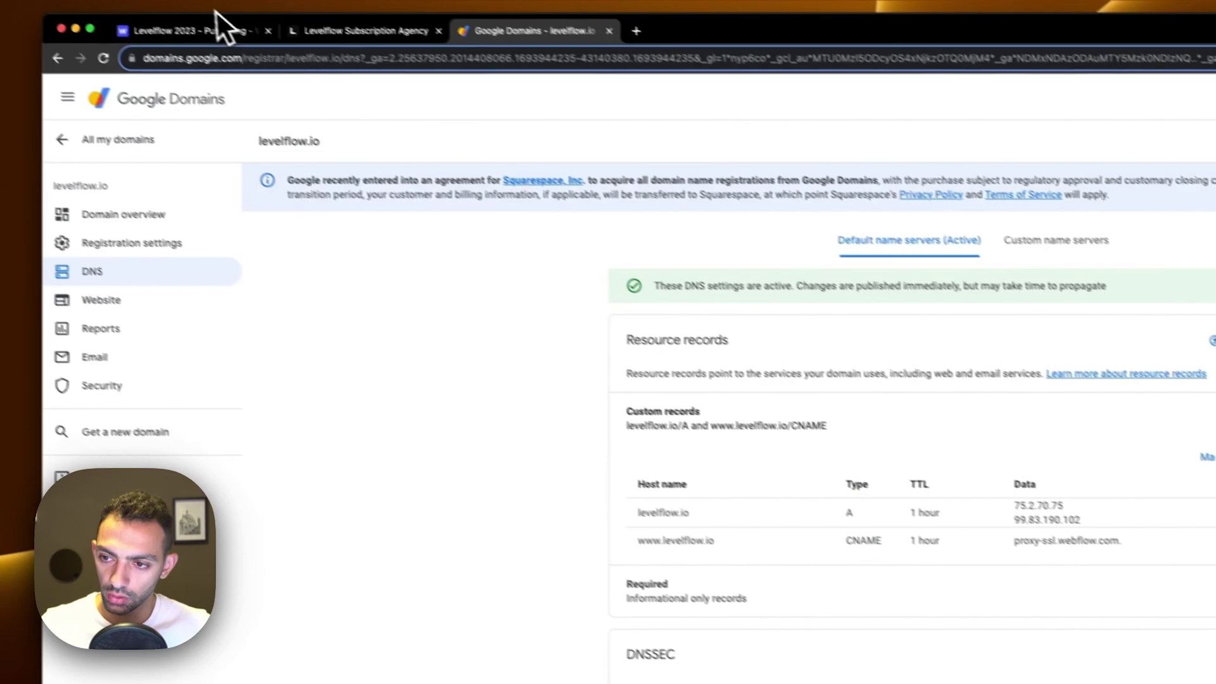
pyautogui.click(226, 27)
pyautogui.press('super+r')
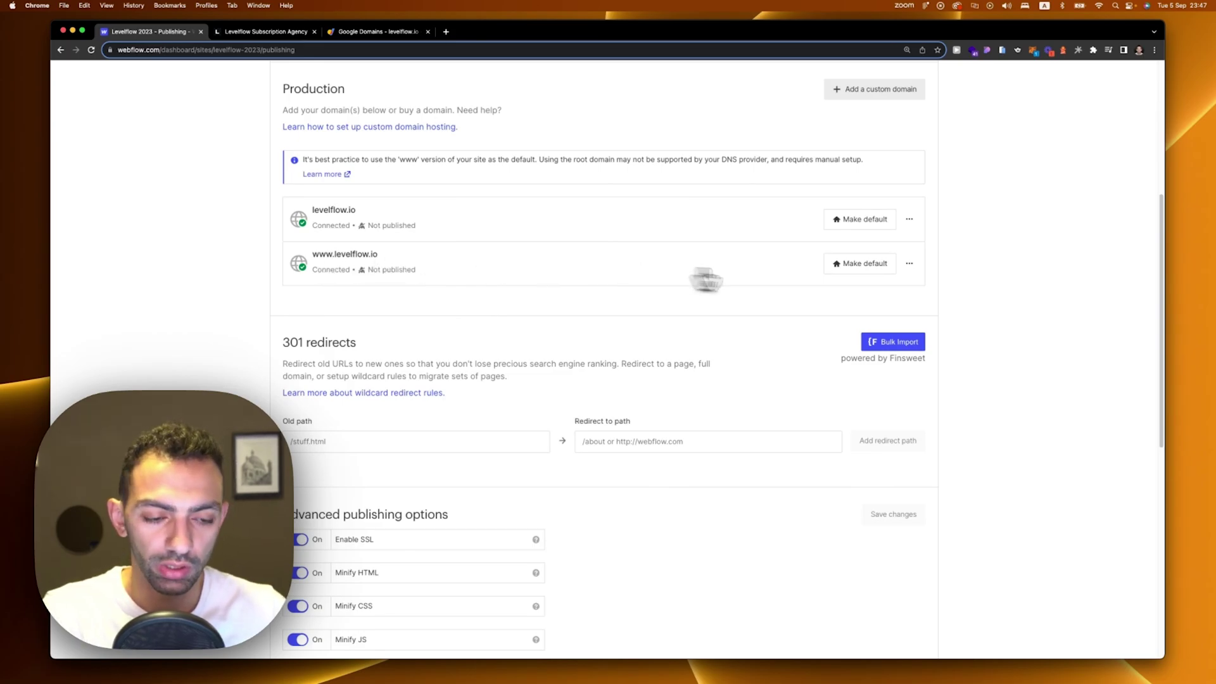
pyautogui.click(857, 264)
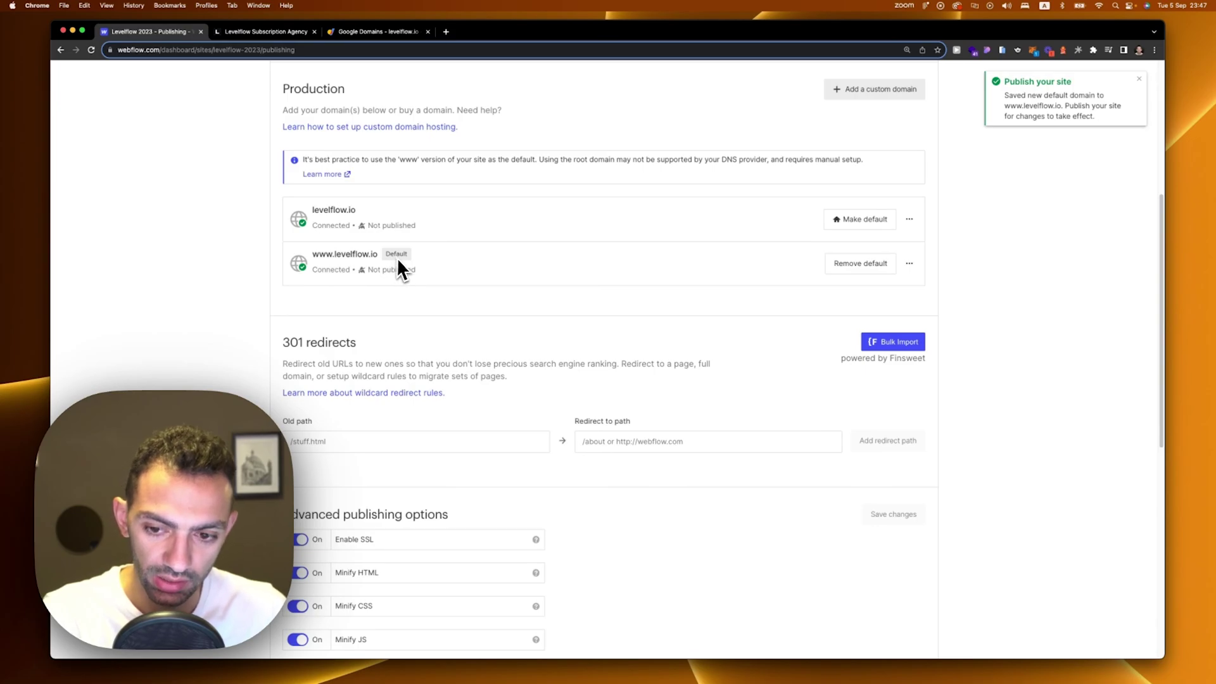
pyautogui.scroll(5, 987, 366)
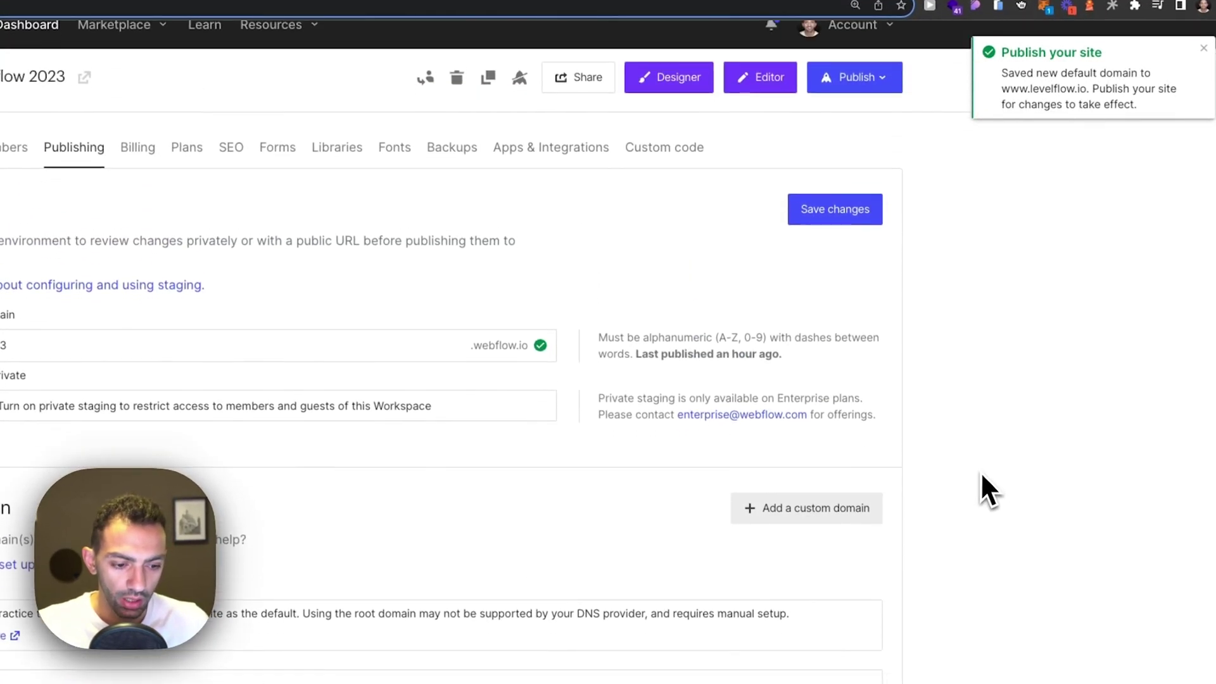
pyautogui.scroll(1, 981, 471)
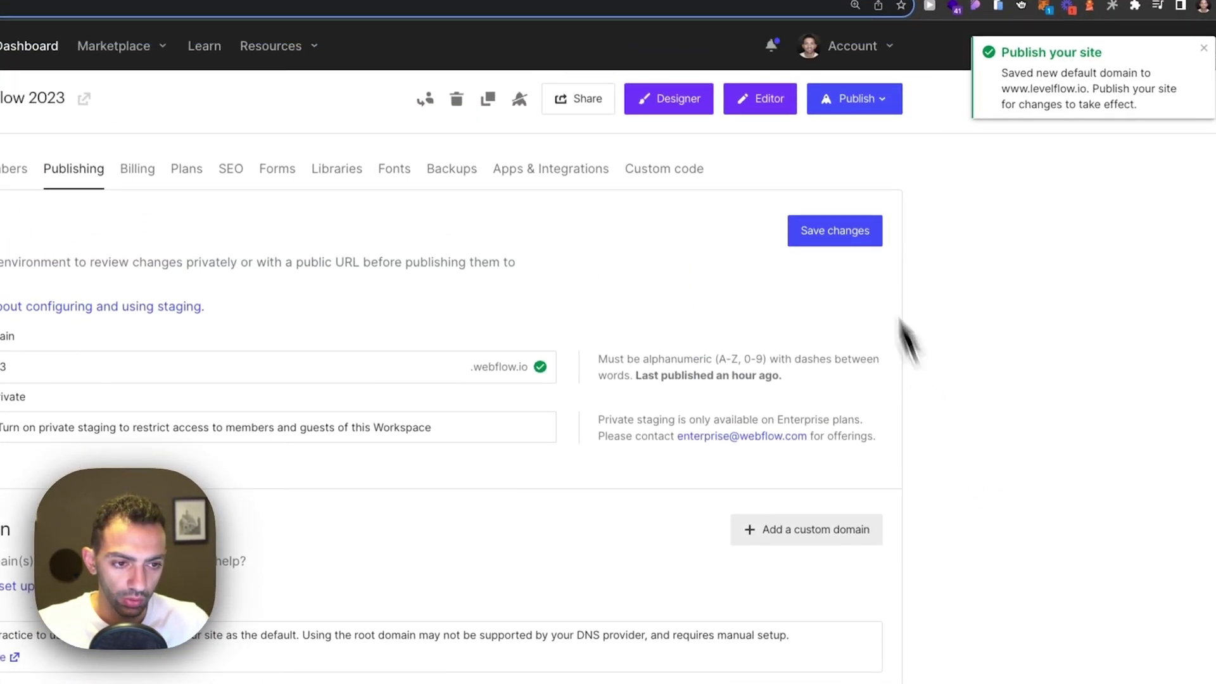
pyautogui.click(860, 111)
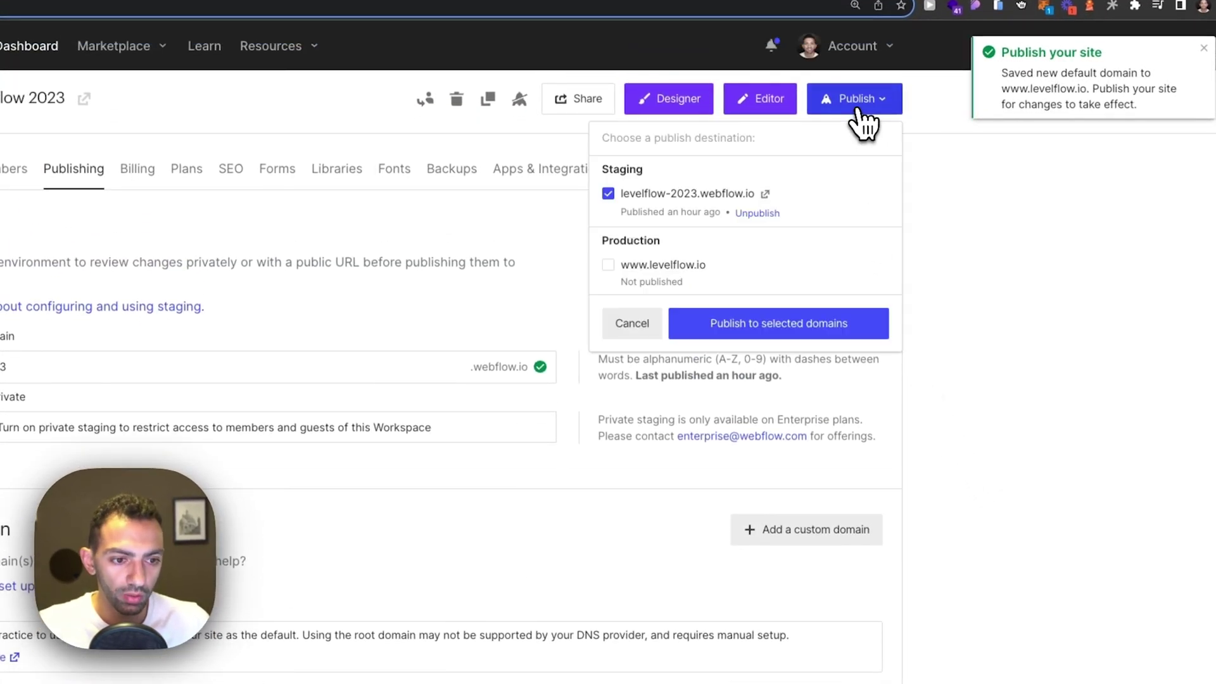
pyautogui.click(675, 267)
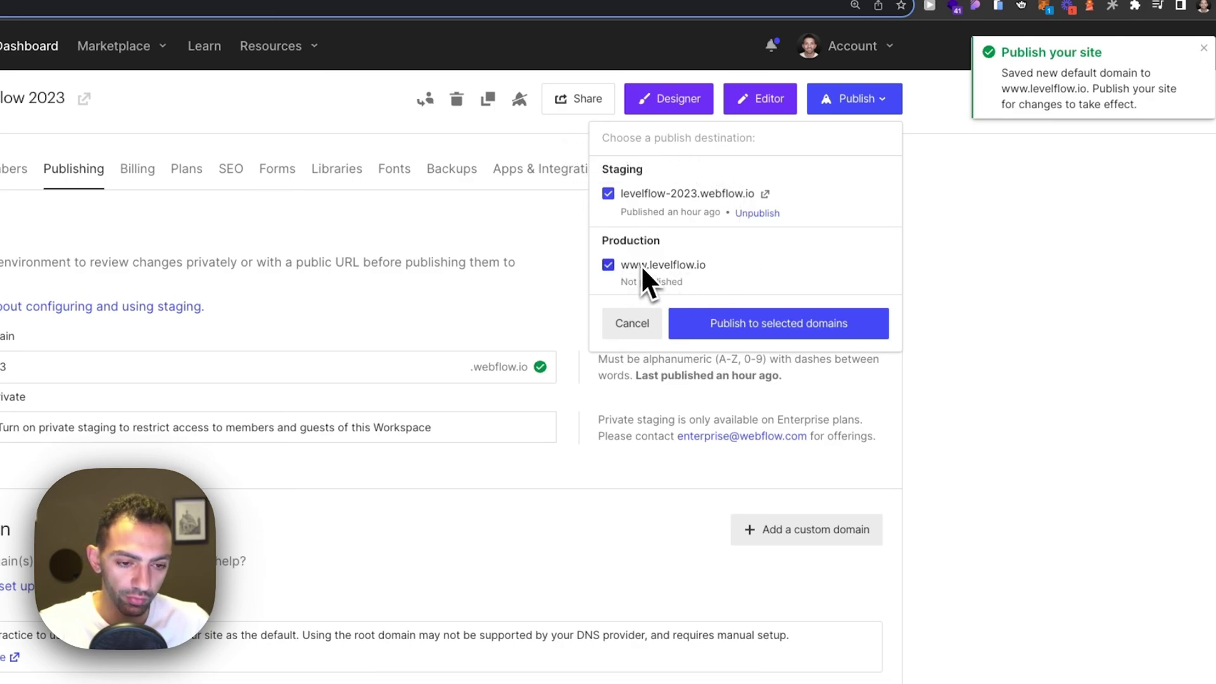
pyautogui.click(739, 330)
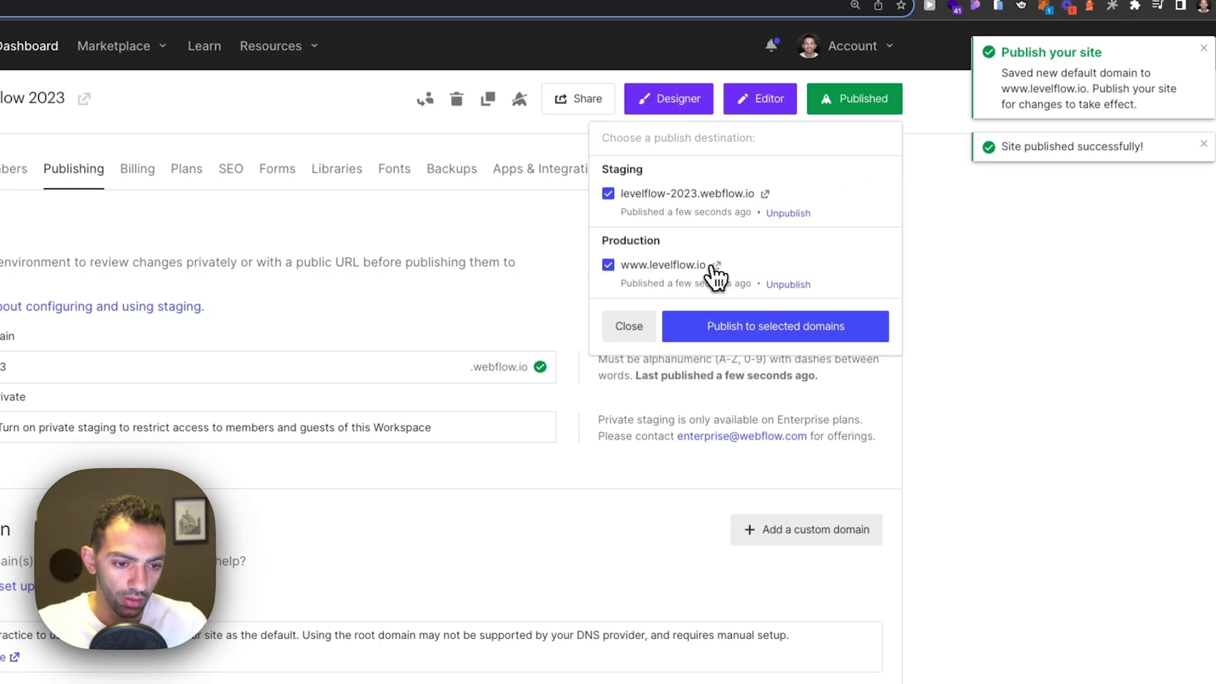
pyautogui.click(716, 265)
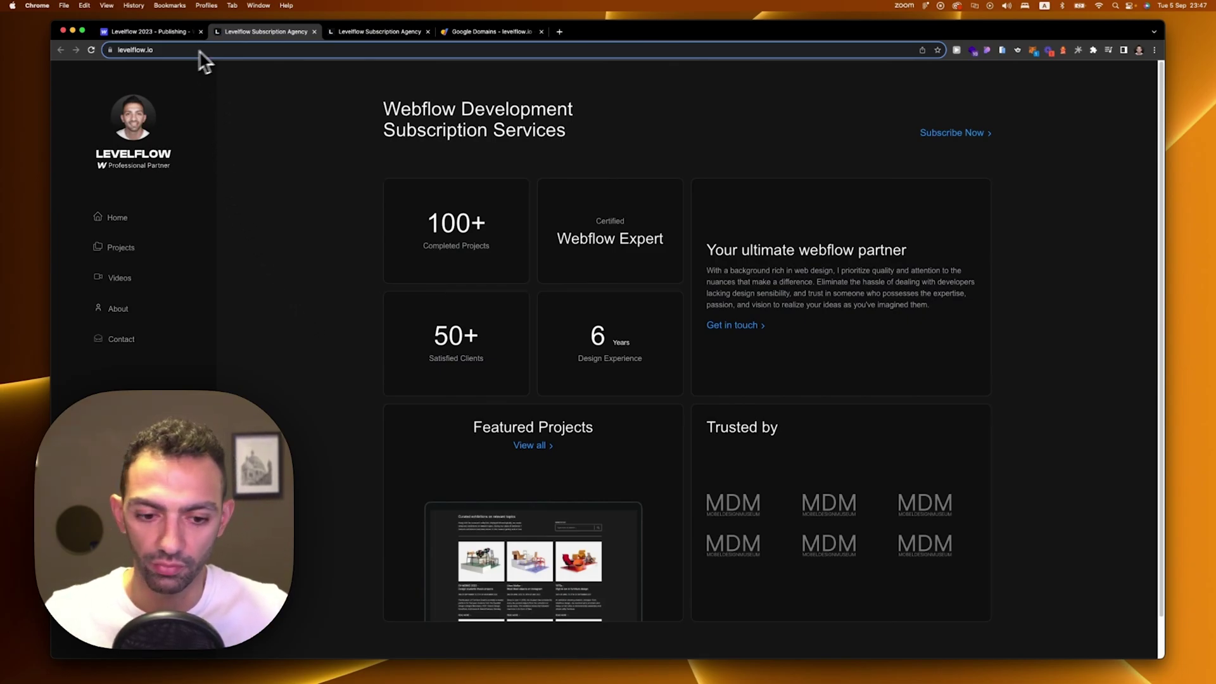
pyautogui.scroll(-3, 342, 439)
pyautogui.scroll(3, 339, 447)
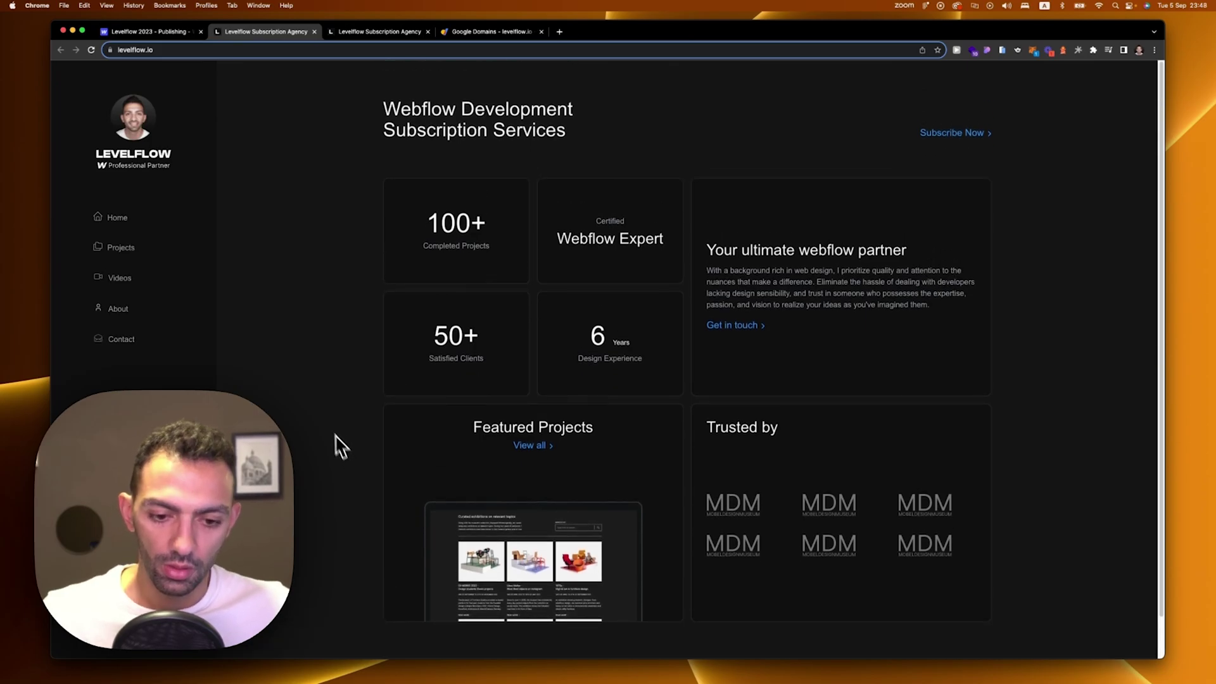
pyautogui.click(147, 31)
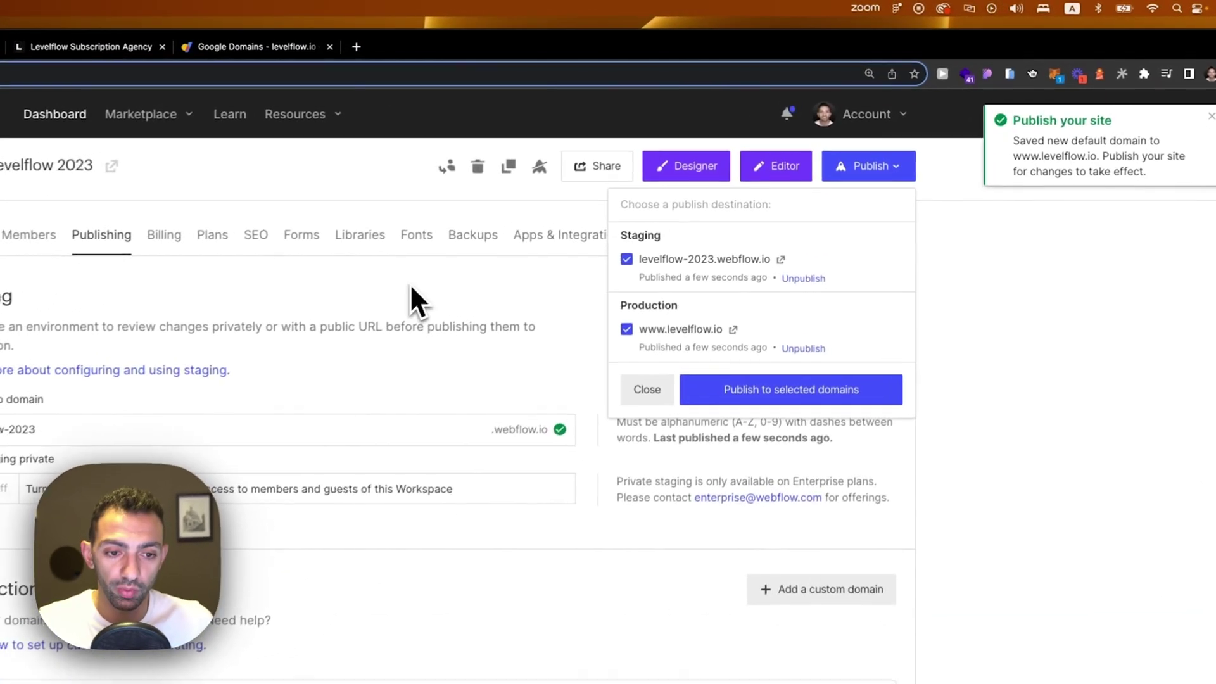
# Go to the SEO settings and locate the levelflow-2023.webflow.io staging address.
pyautogui.click(872, 177)
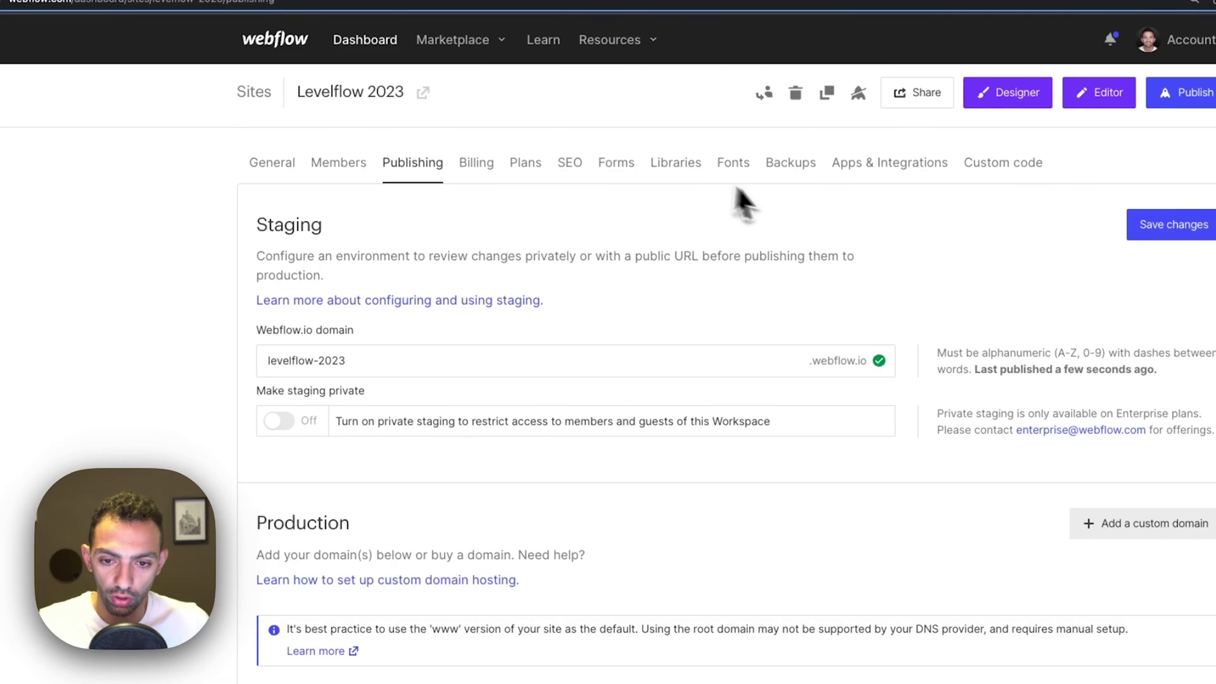
pyautogui.click(562, 164)
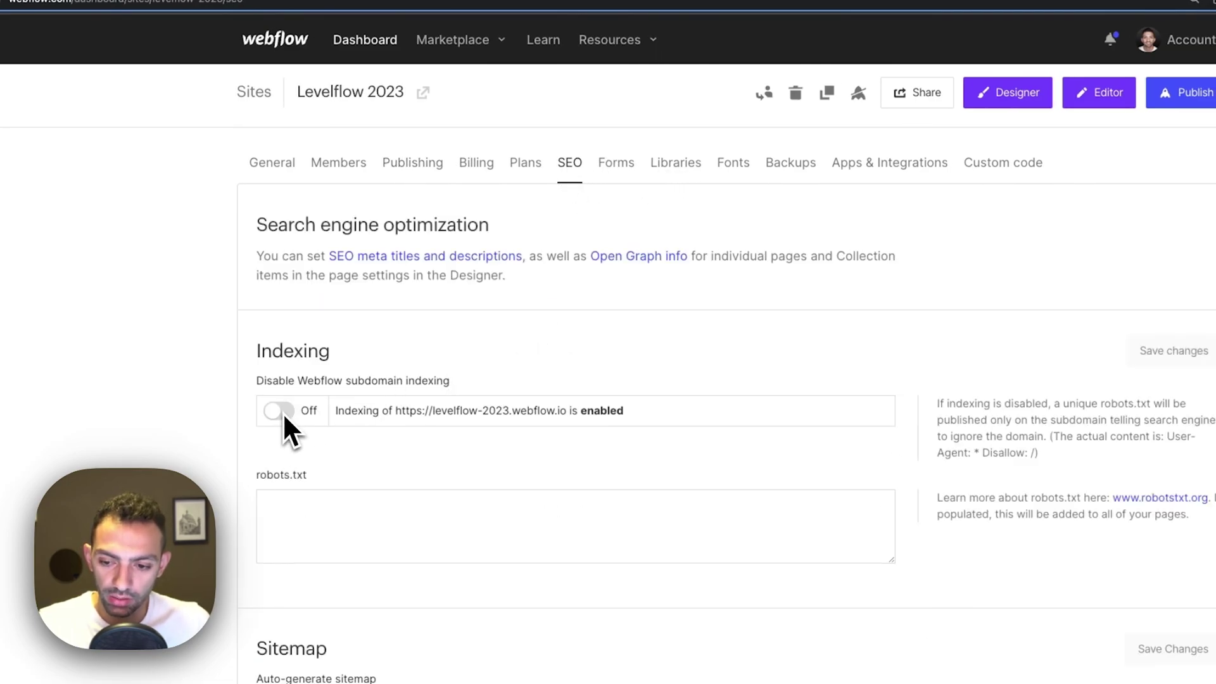
pyautogui.doubleClick(436, 412)
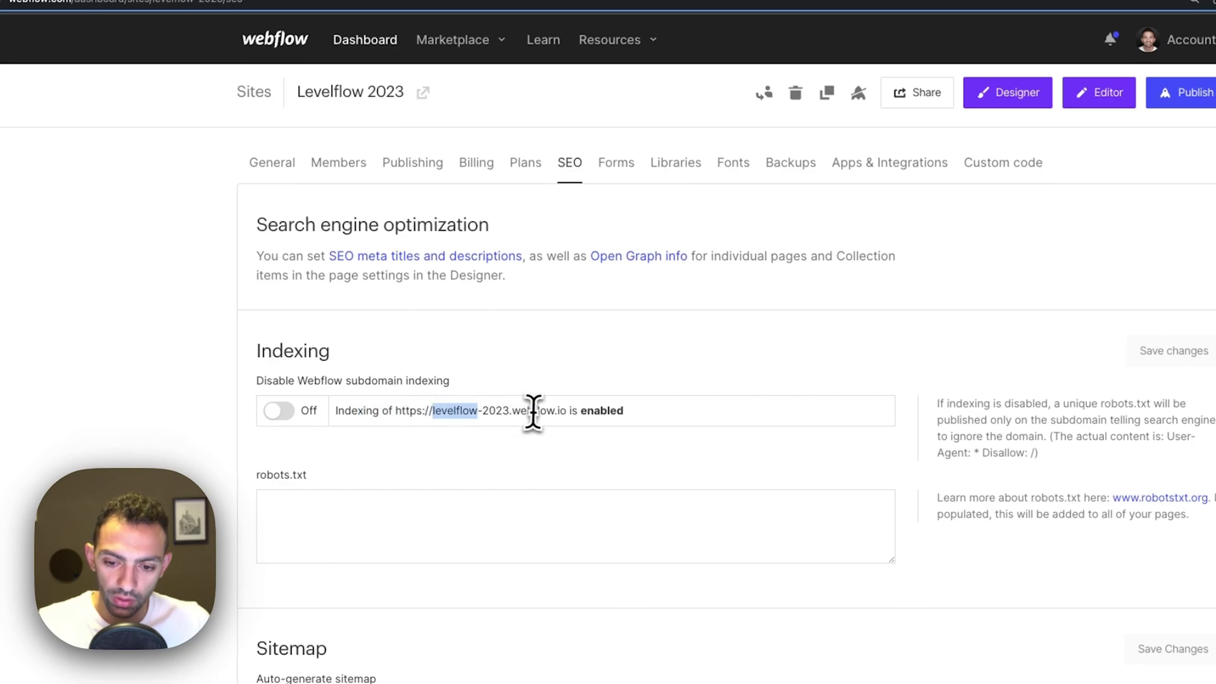
pyautogui.doubleClick(532, 412)
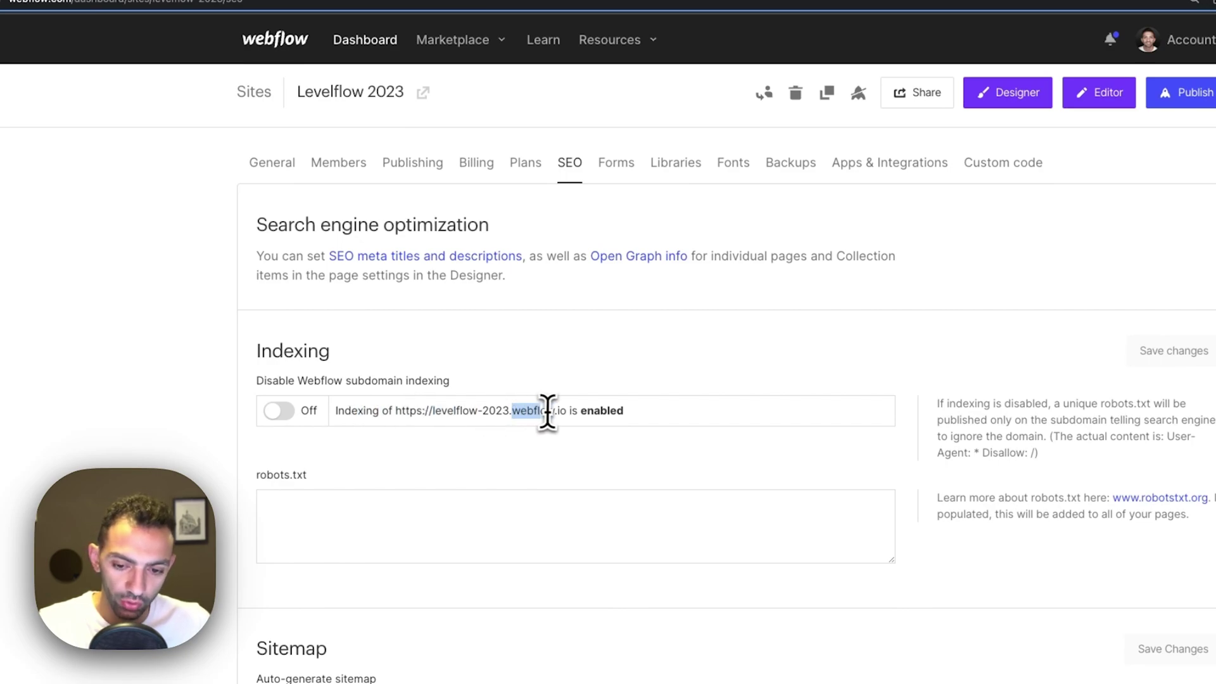
pyautogui.moveTo(587, 412); pyautogui.dragTo(593, 412)
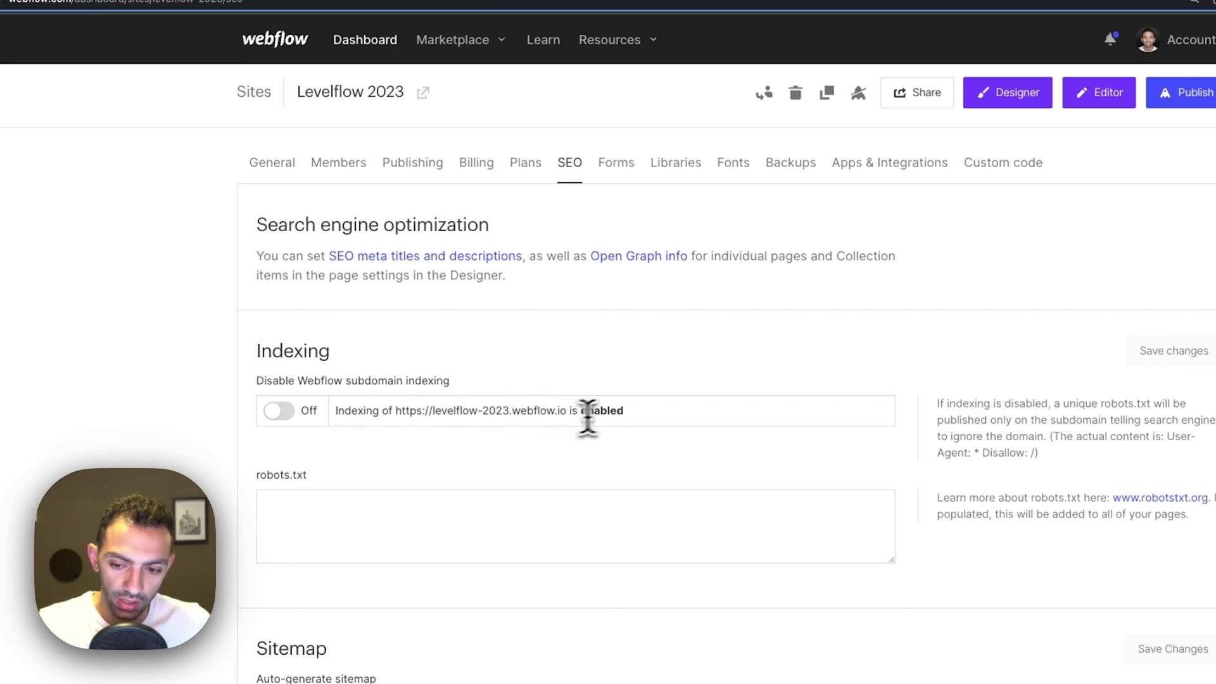
# Switch on Disable Webflow subdomain indexing for levelflow-2023.webflow.io.
pyautogui.click(288, 418)
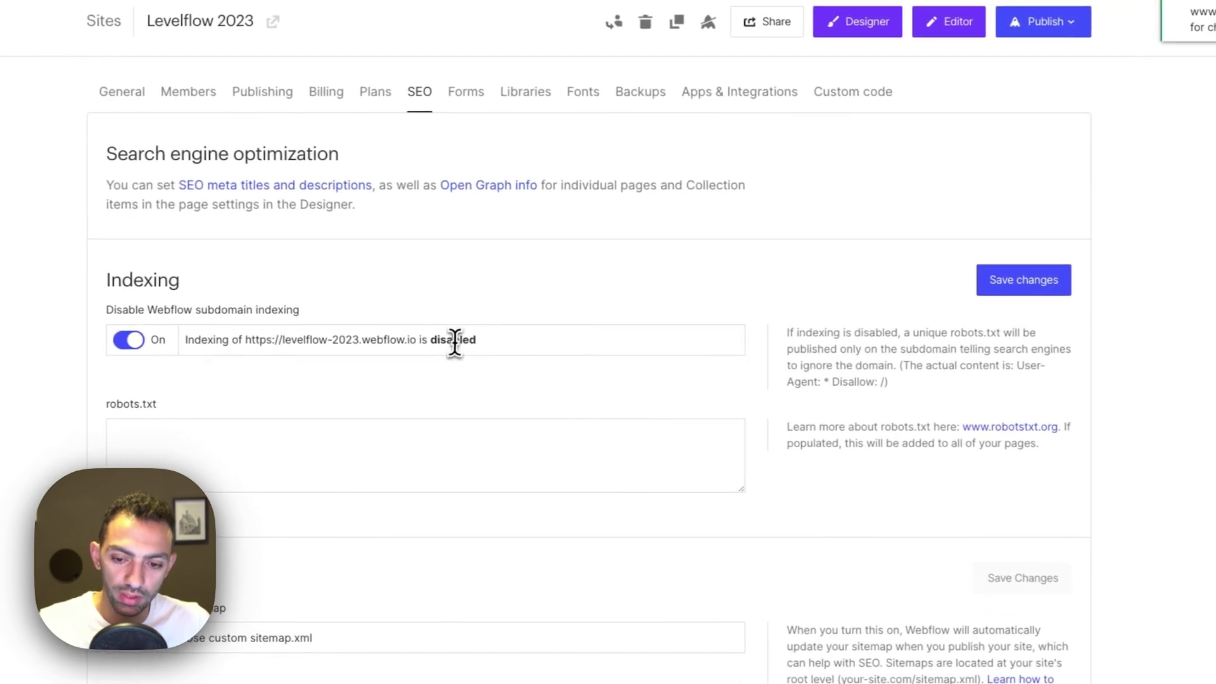
pyautogui.doubleClick(455, 339)
pyautogui.click(395, 342)
pyautogui.moveTo(416, 341); pyautogui.dragTo(334, 348)
pyautogui.click(388, 345)
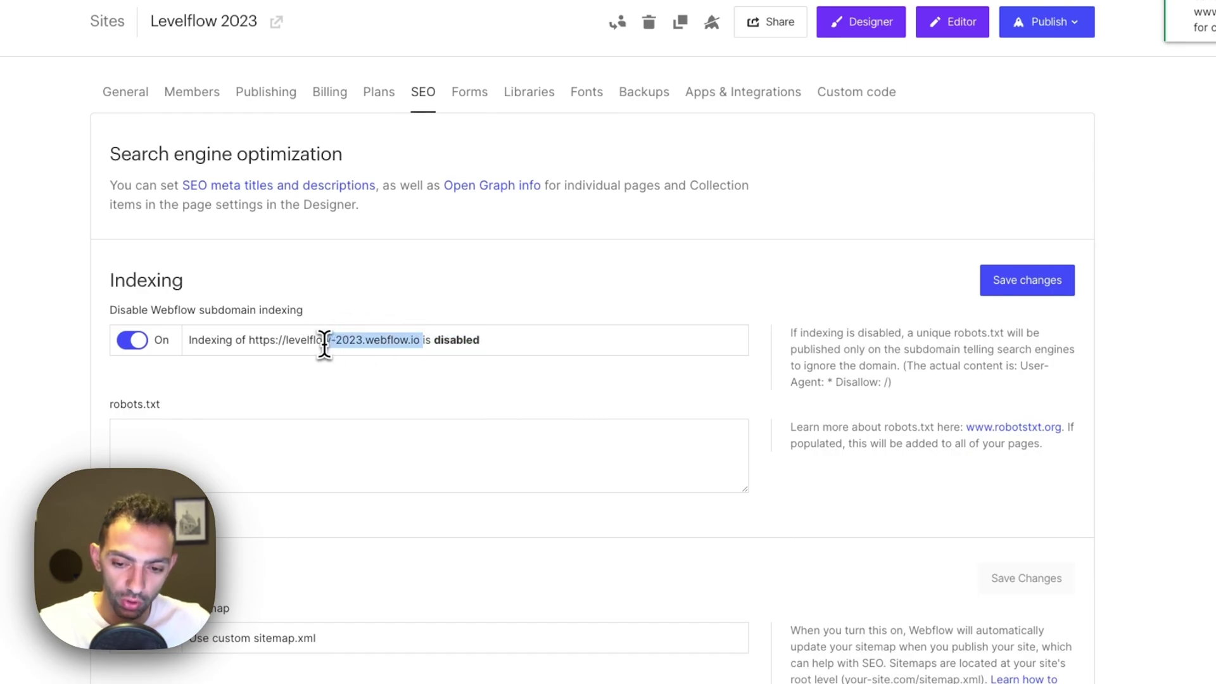
pyautogui.click(515, 345)
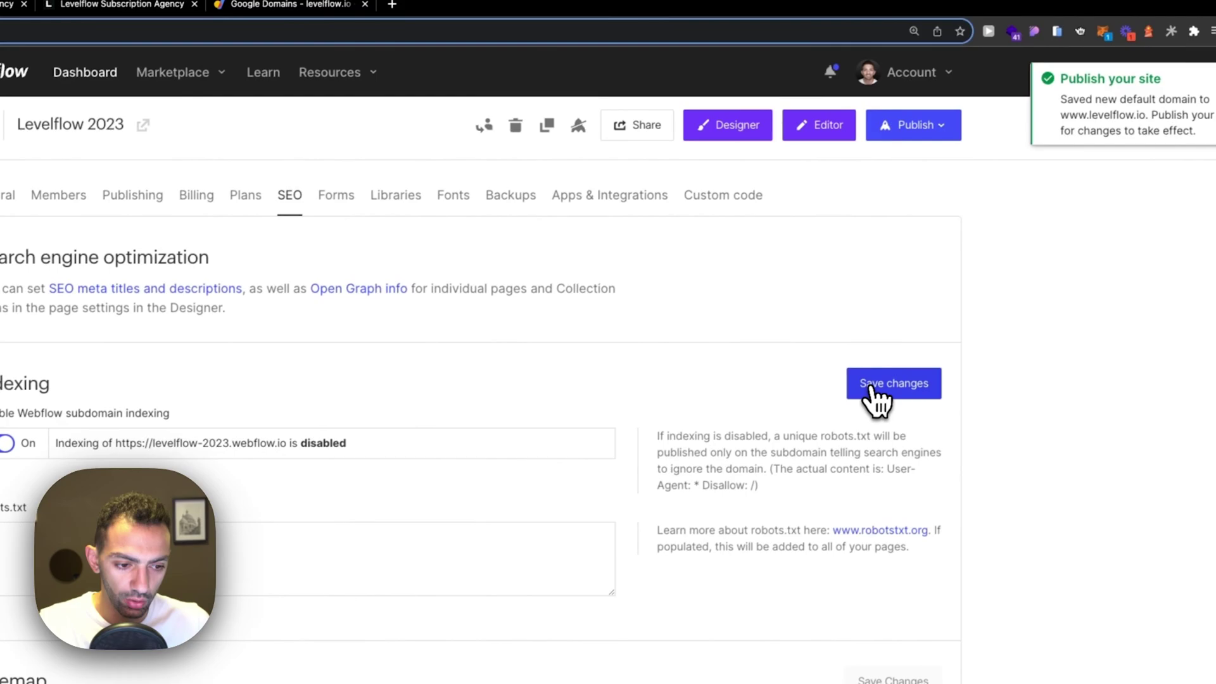
# Save the indexing change and check the staging and live levelflow.io sites.
pyautogui.click(874, 389)
pyautogui.click(921, 127)
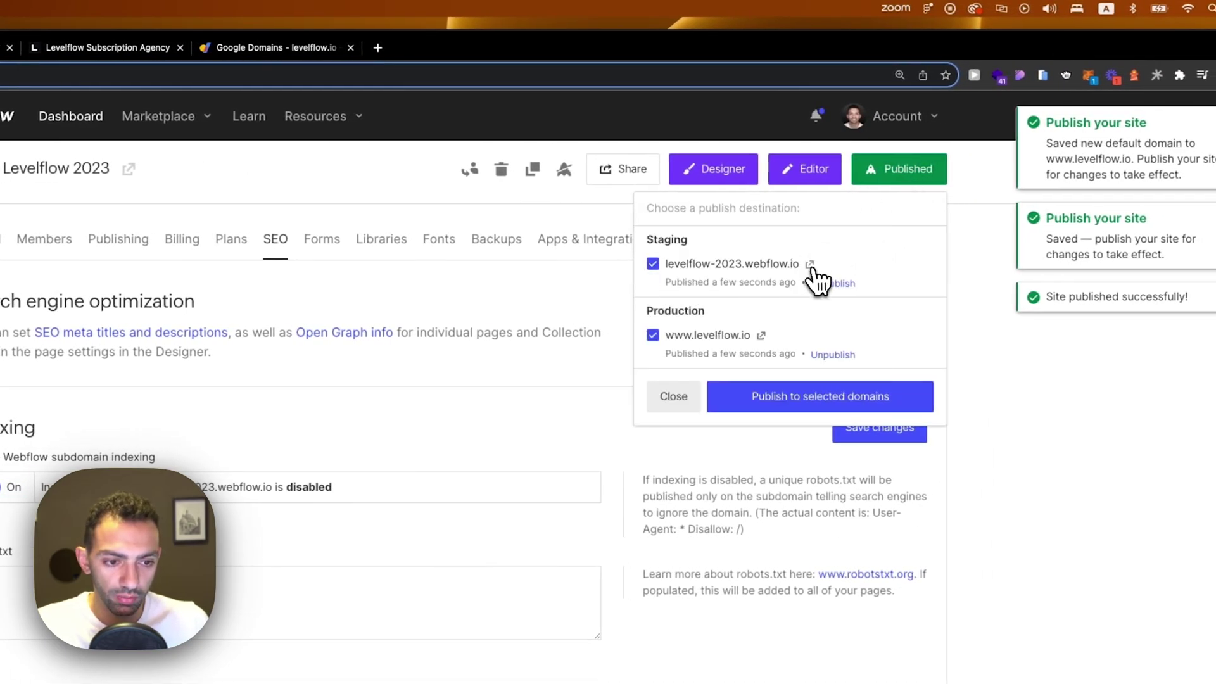
pyautogui.click(810, 265)
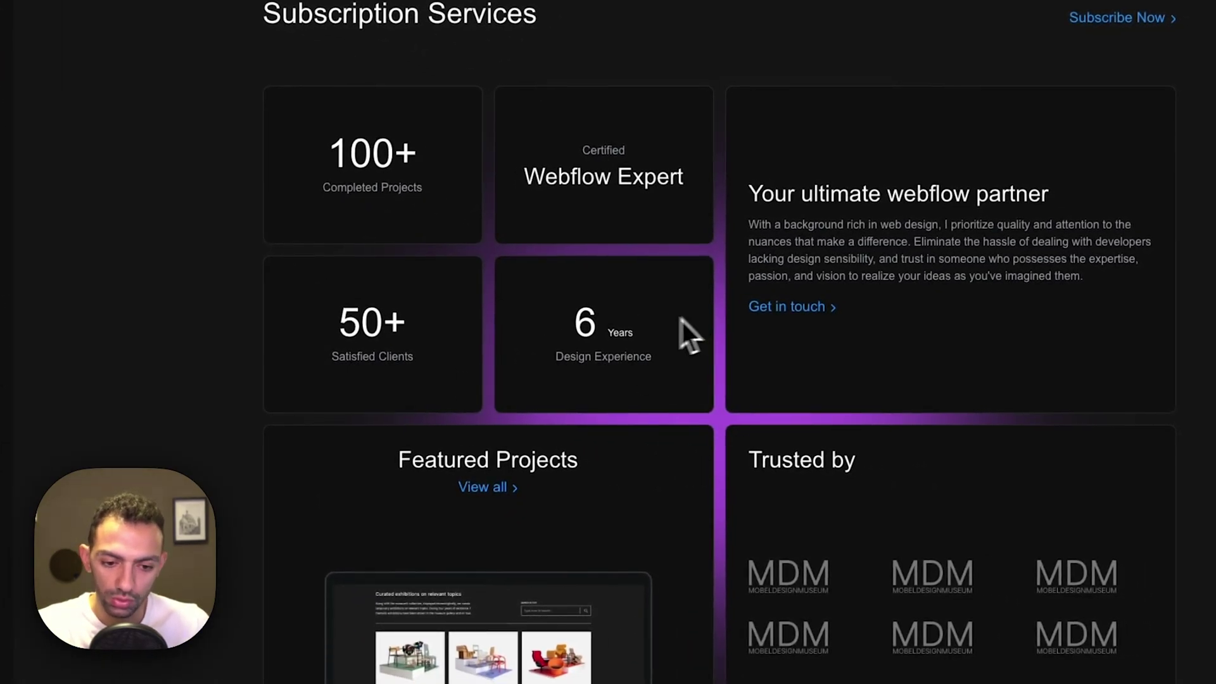
pyautogui.click(554, 35)
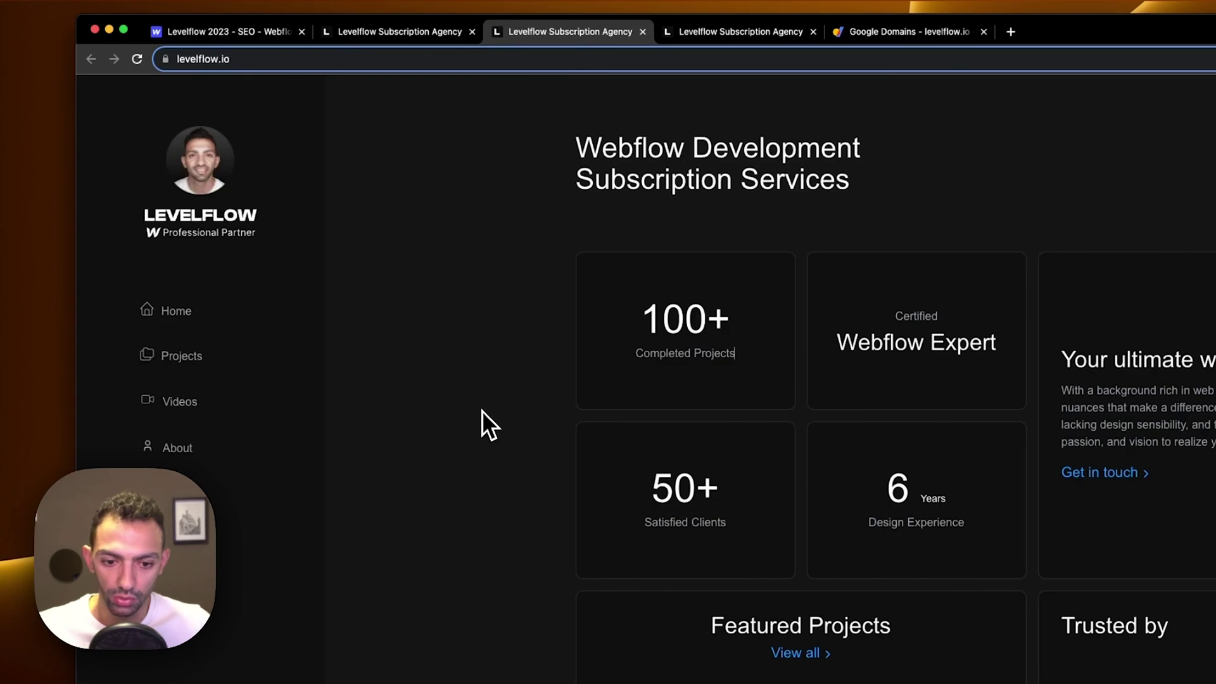
pyautogui.click(260, 59)
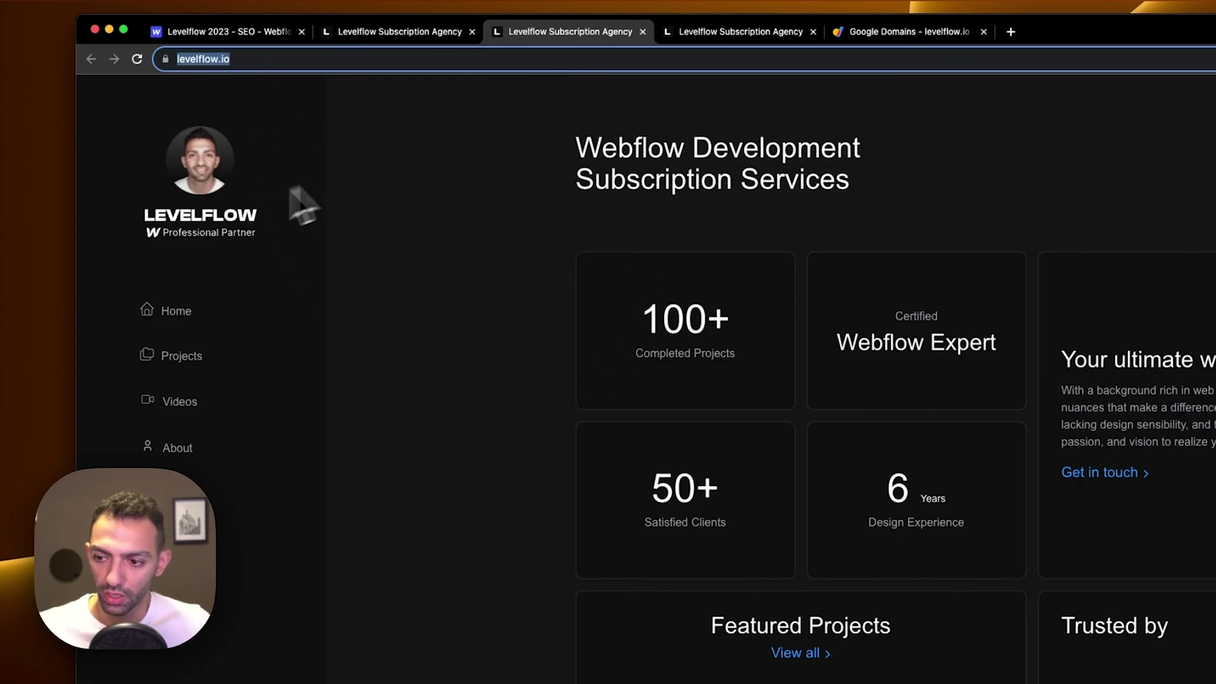
pyautogui.press('super+w')
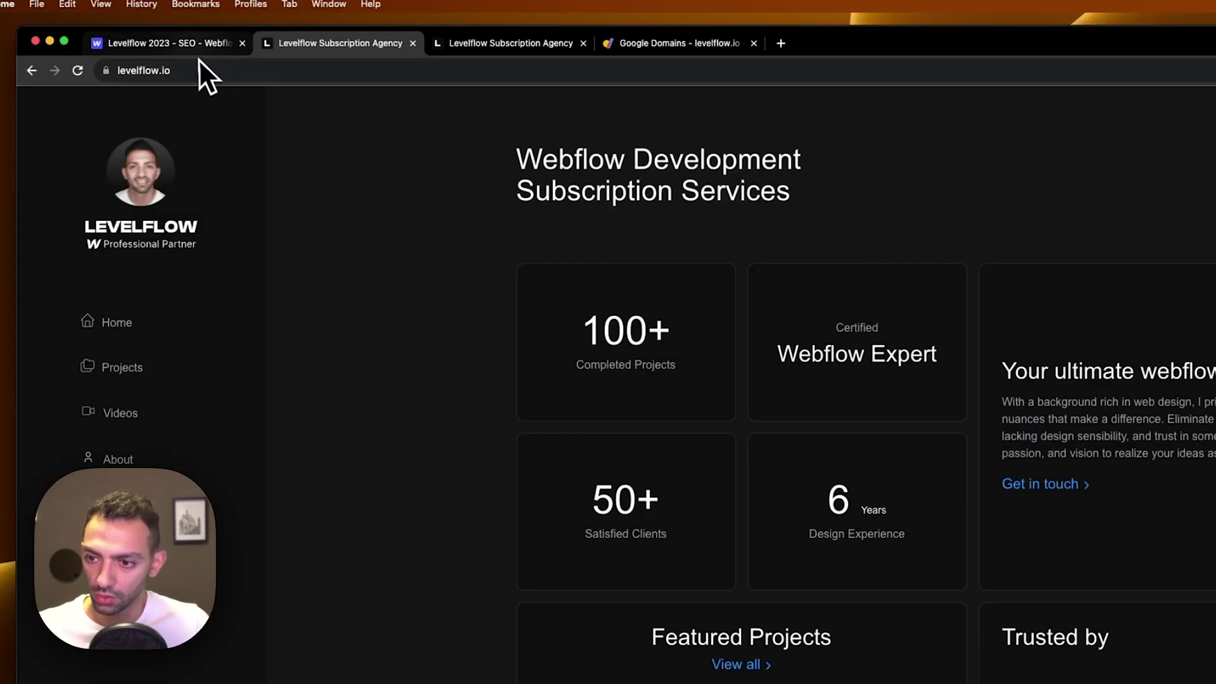
pyautogui.click(195, 43)
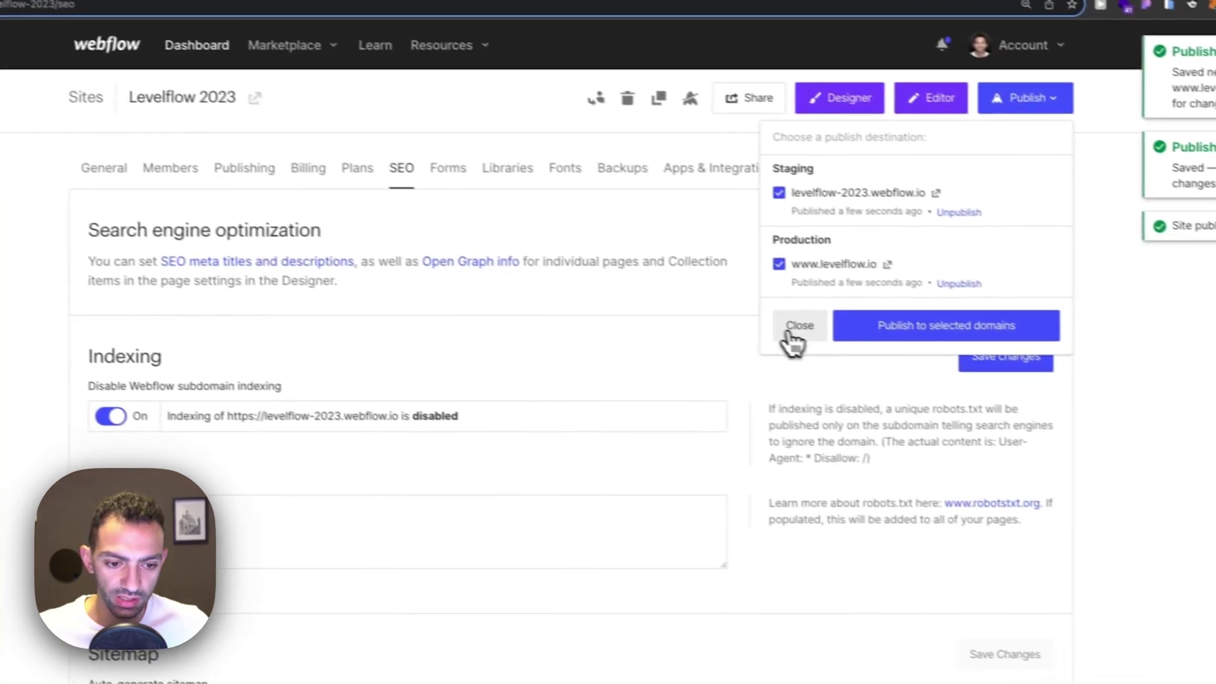
# Switch on Auto-generate sitemap and save the SEO settings.
pyautogui.click(798, 325)
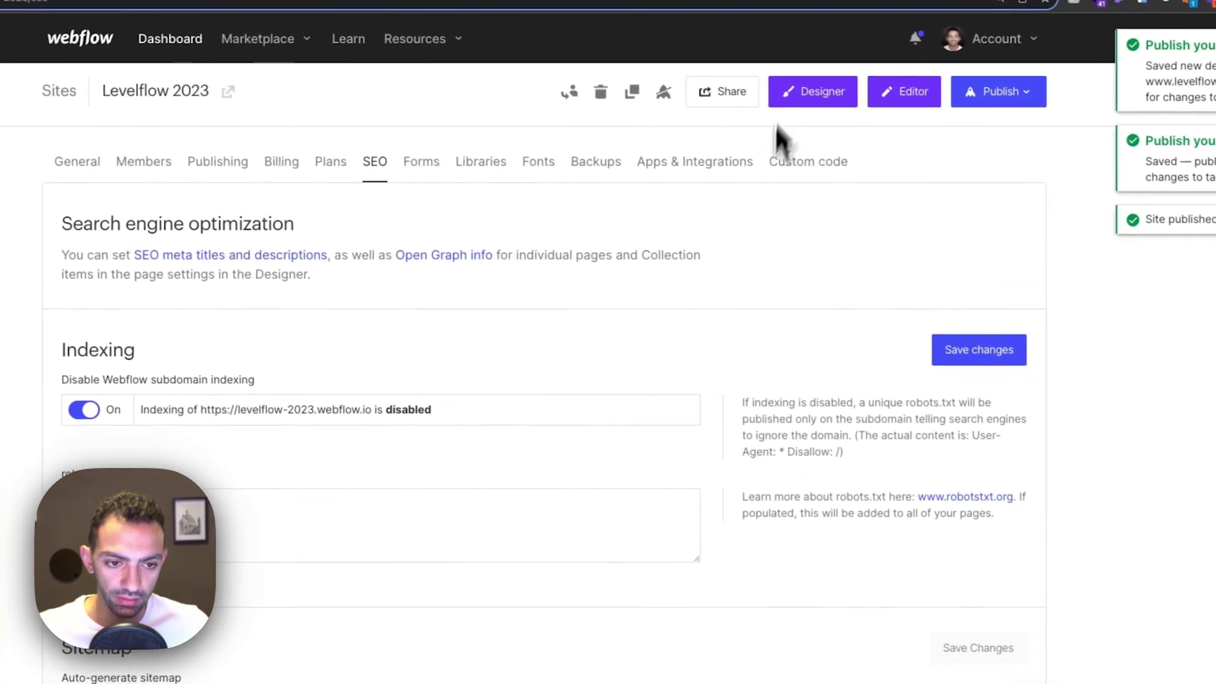
pyautogui.scroll(-5, 406, 386)
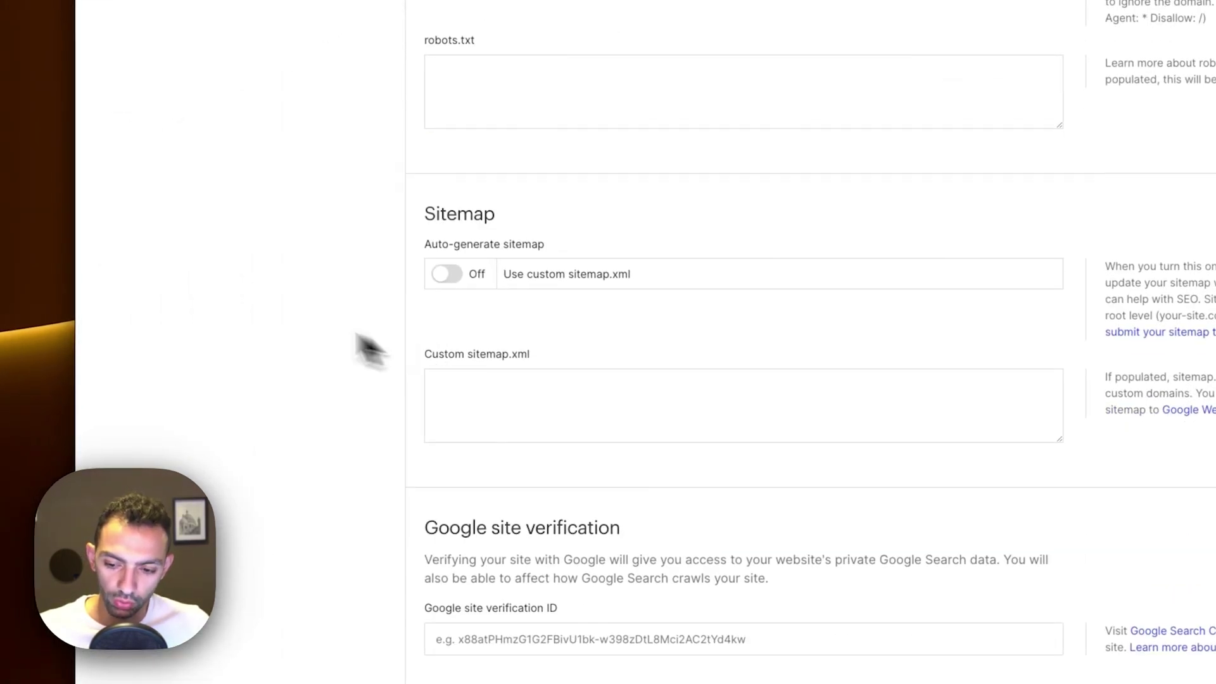
pyautogui.click(455, 283)
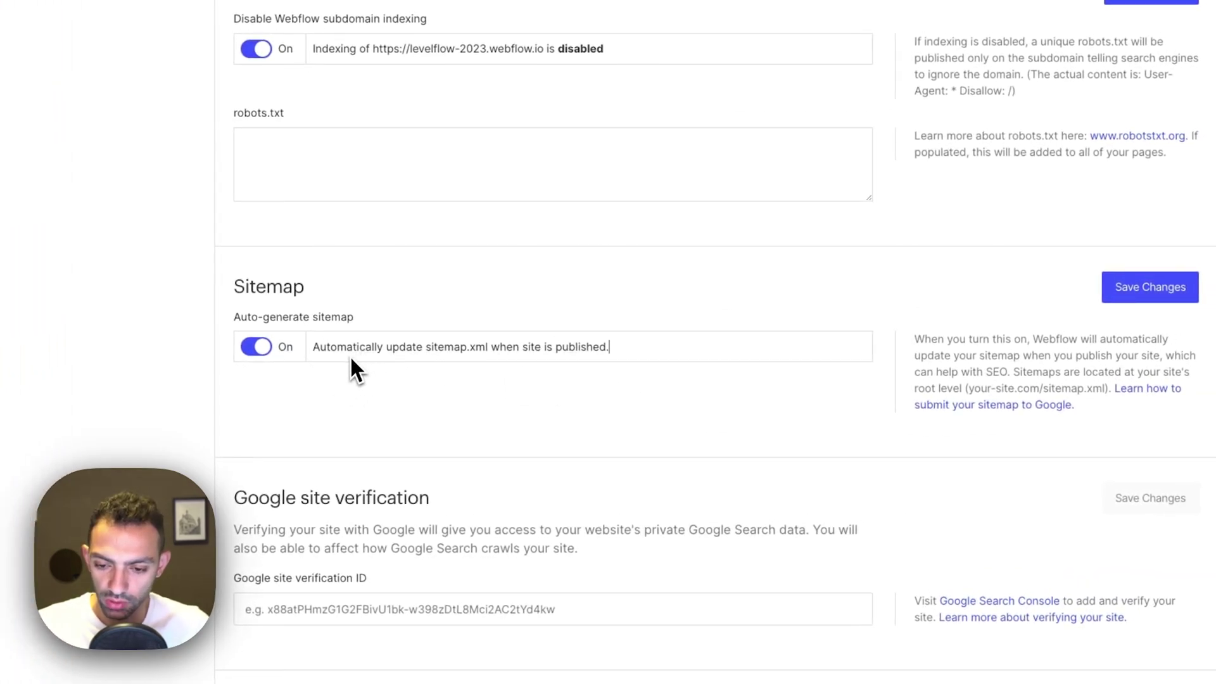
pyautogui.moveTo(590, 346); pyautogui.dragTo(368, 347)
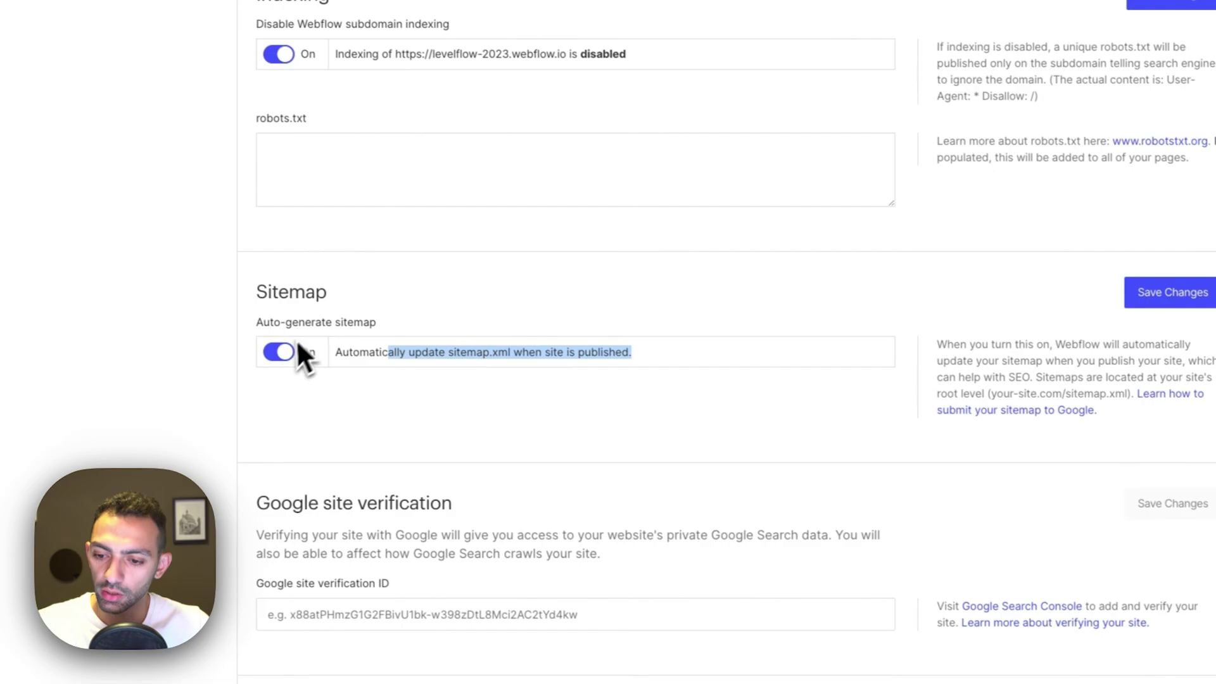
pyautogui.click(1160, 296)
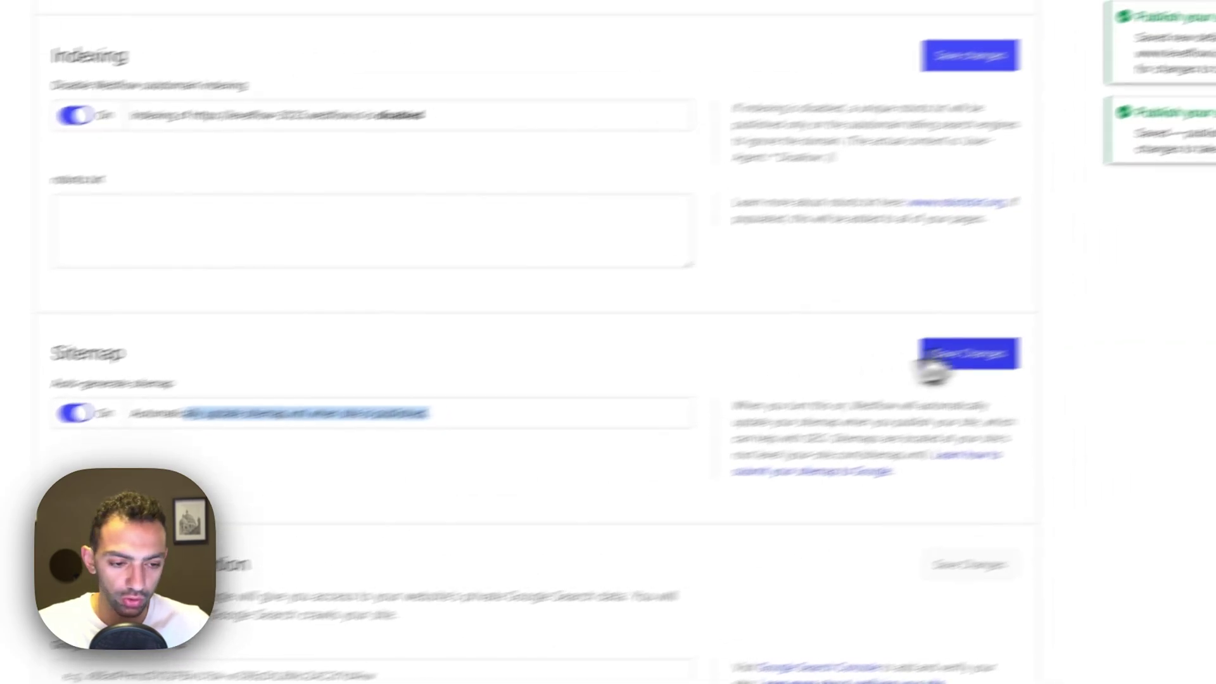
pyautogui.click(894, 396)
# Republish to both domains and reload the live levelflow.io site to confirm.
pyautogui.scroll(5, 995, 482)
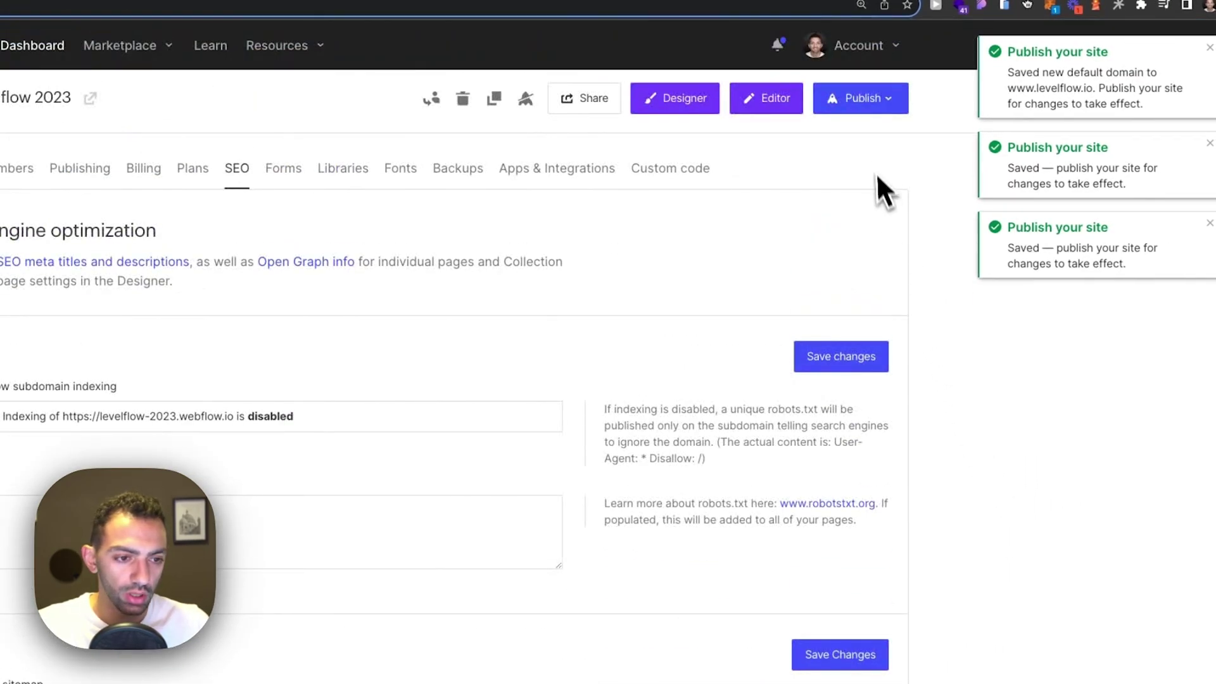
pyautogui.click(877, 106)
pyautogui.click(769, 335)
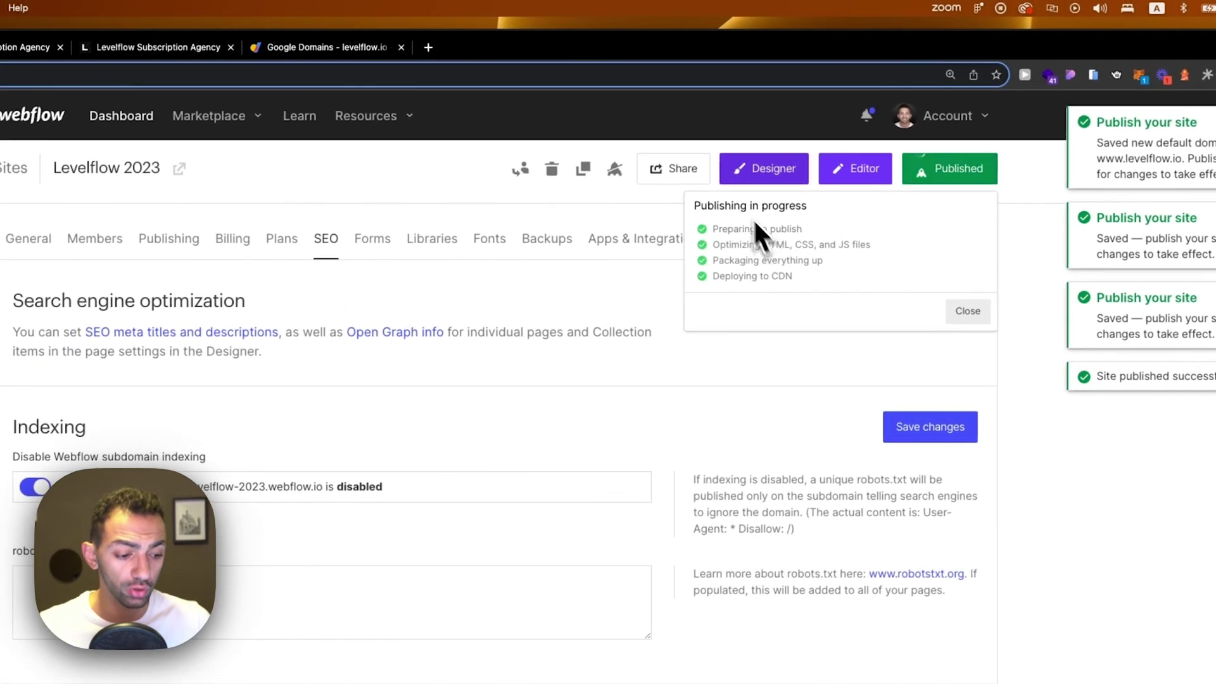
pyautogui.click(22, 50)
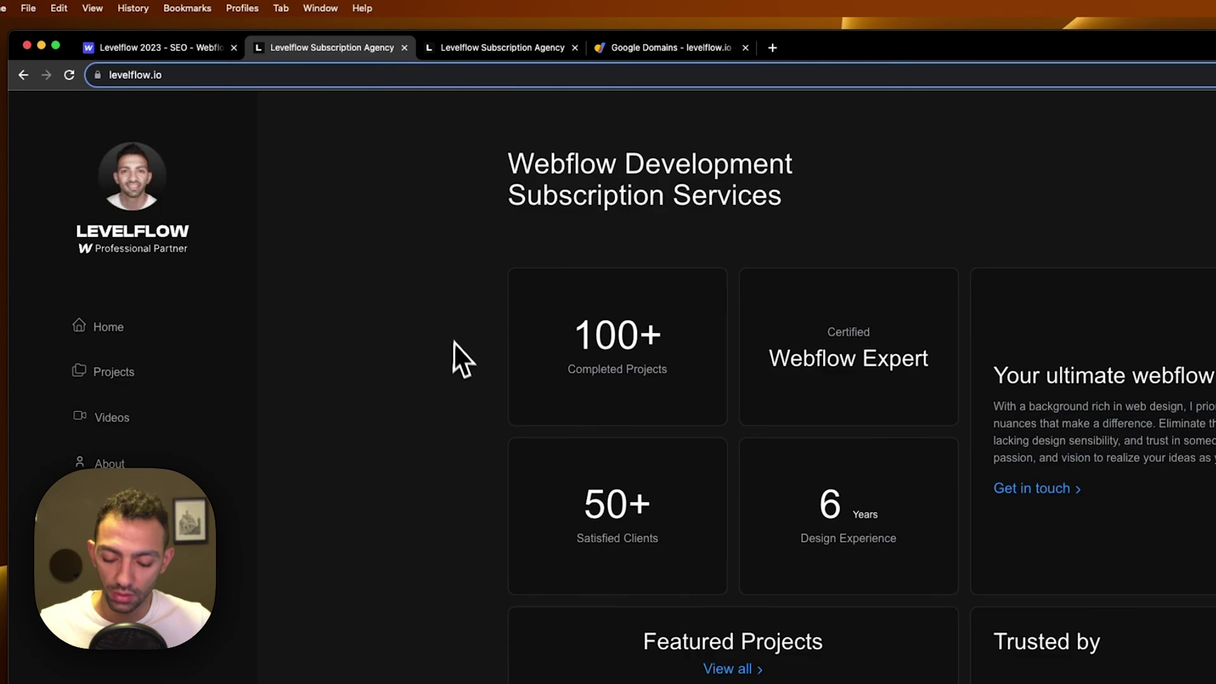
pyautogui.press('super+r')
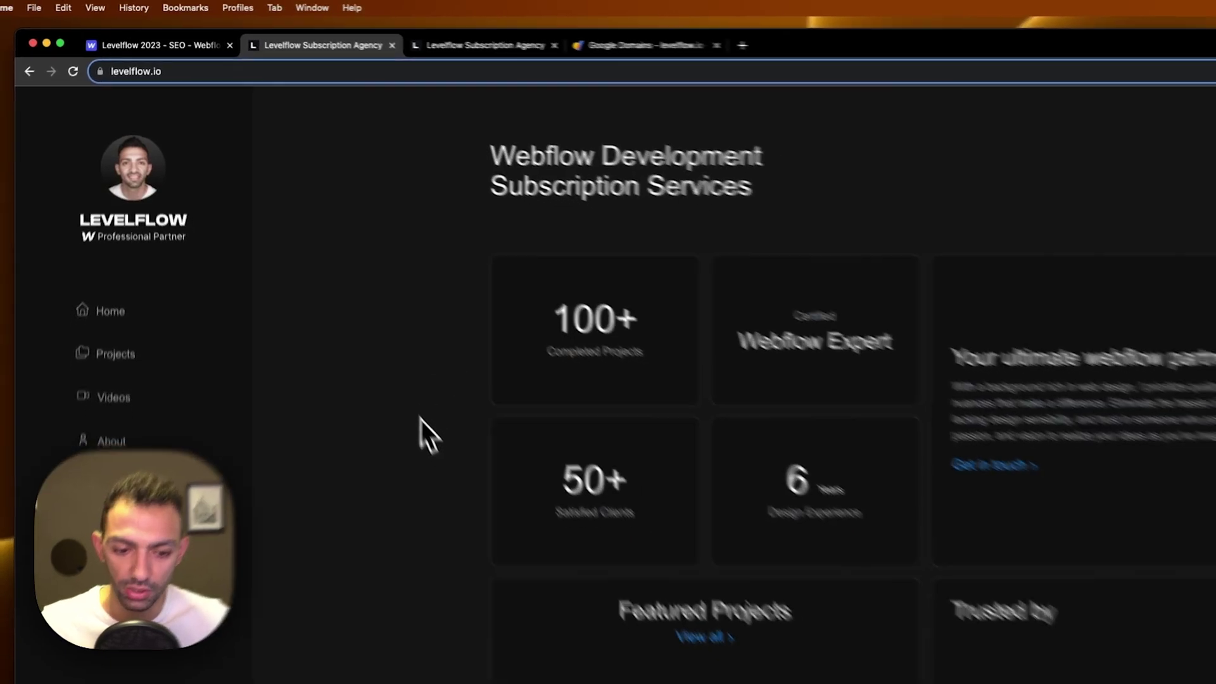
pyautogui.scroll(-2, 352, 335)
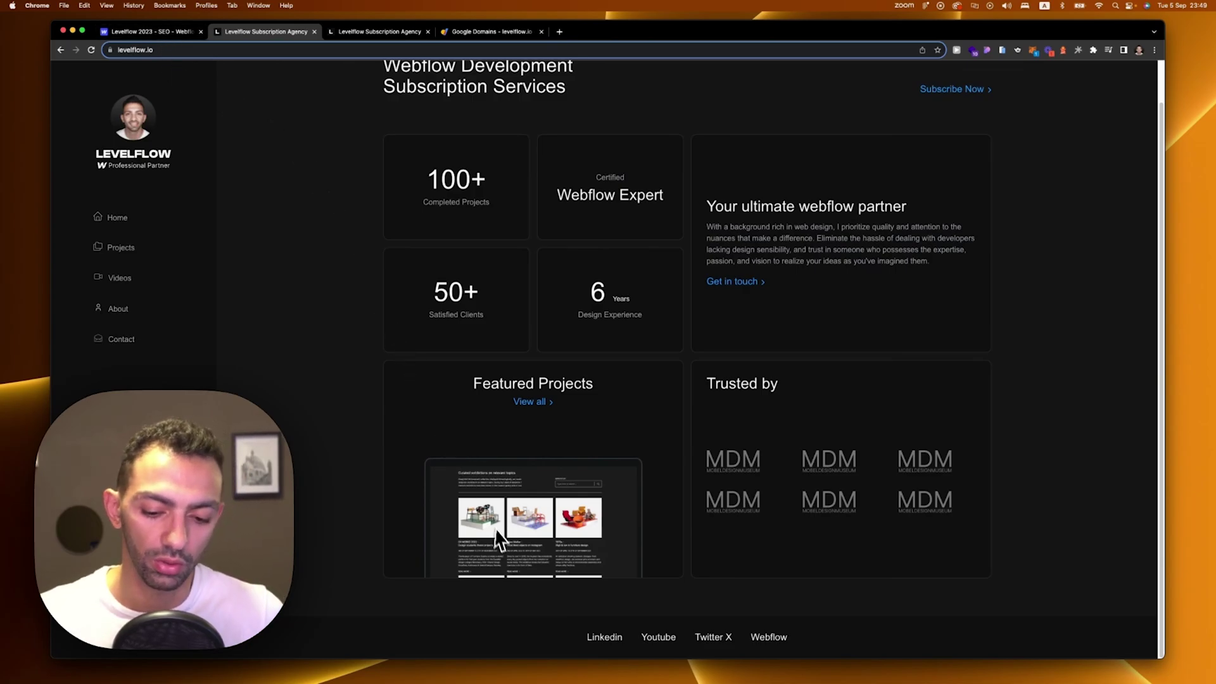
pyautogui.click(152, 31)
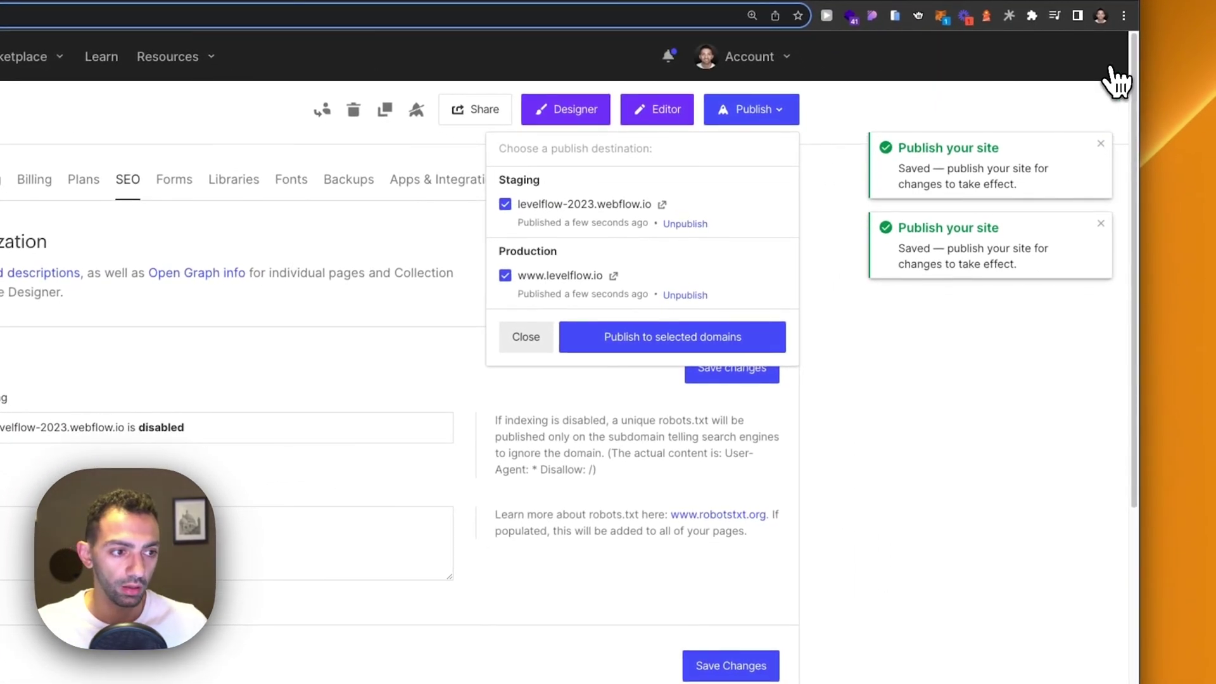
# Dismiss both save notifications and close the Publish dropdown, leaving the SEO settings page visible.
pyautogui.click(1103, 59)
pyautogui.click(1103, 59)
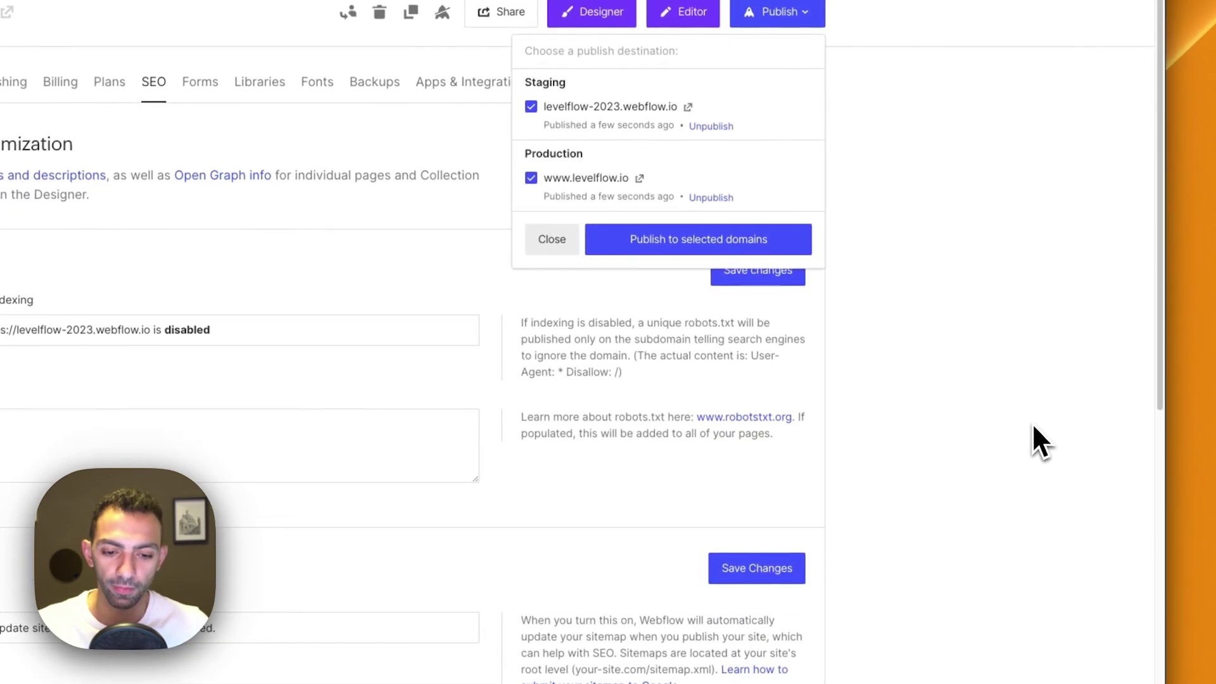
pyautogui.click(543, 244)
pyautogui.scroll(-10, 887, 393)
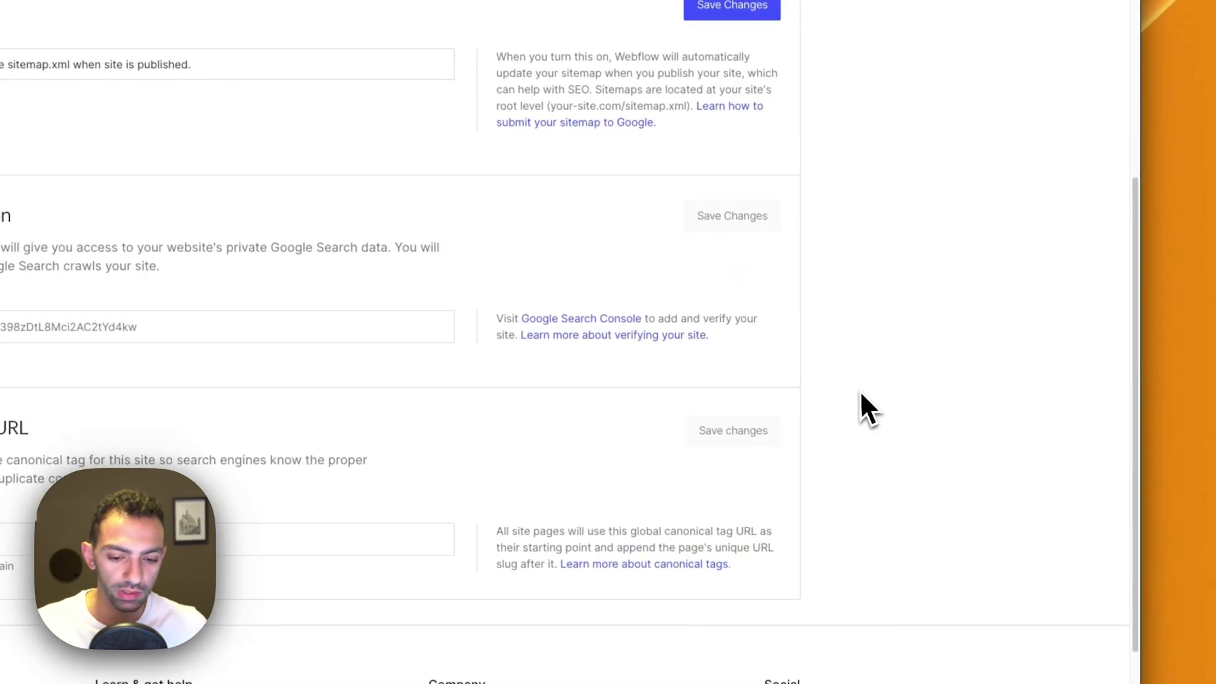